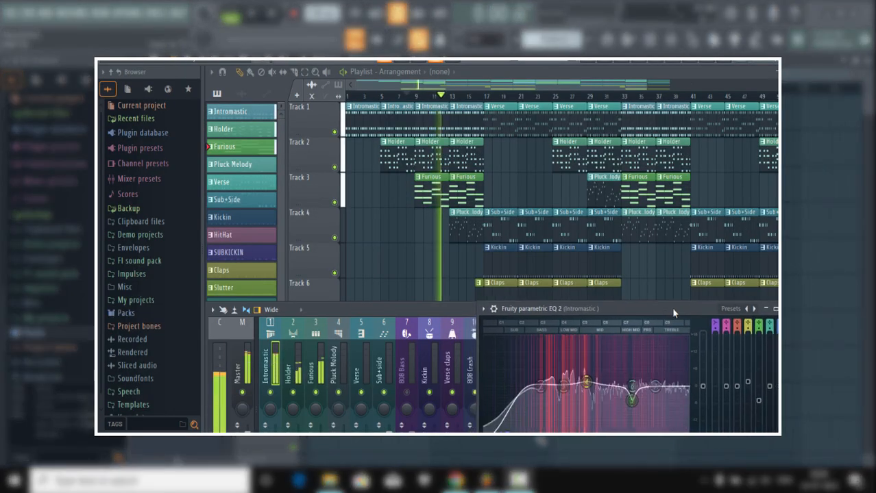
pyautogui.moveTo(673, 312); pyautogui.dragTo(683, 312)
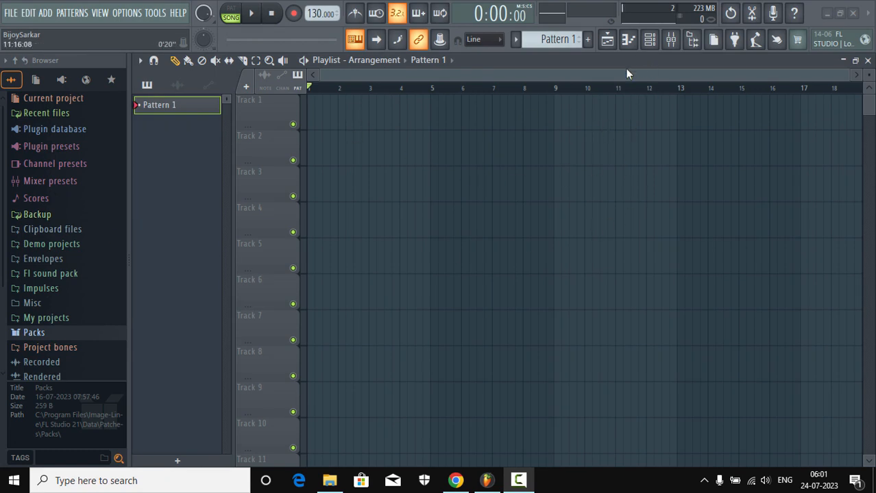
# Hide the browser panel and show it again
pyautogui.click(692, 41)
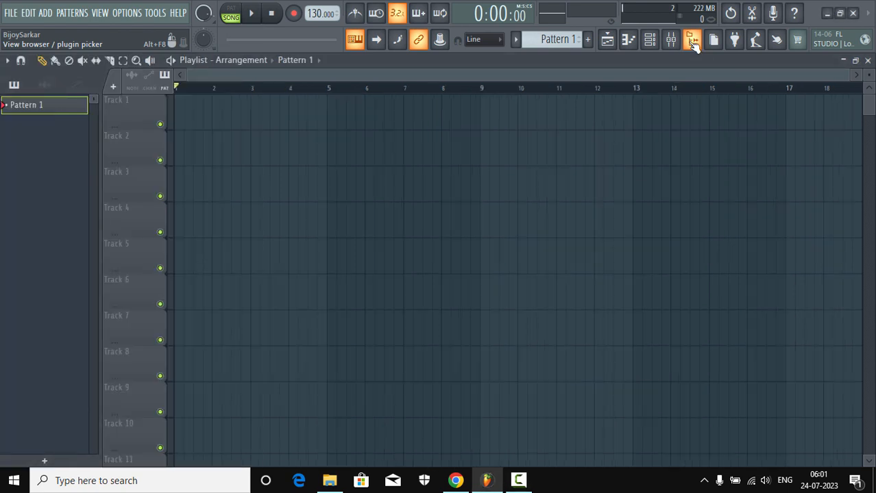
pyautogui.click(692, 41)
pyautogui.moveTo(128, 203); pyautogui.dragTo(127, 260)
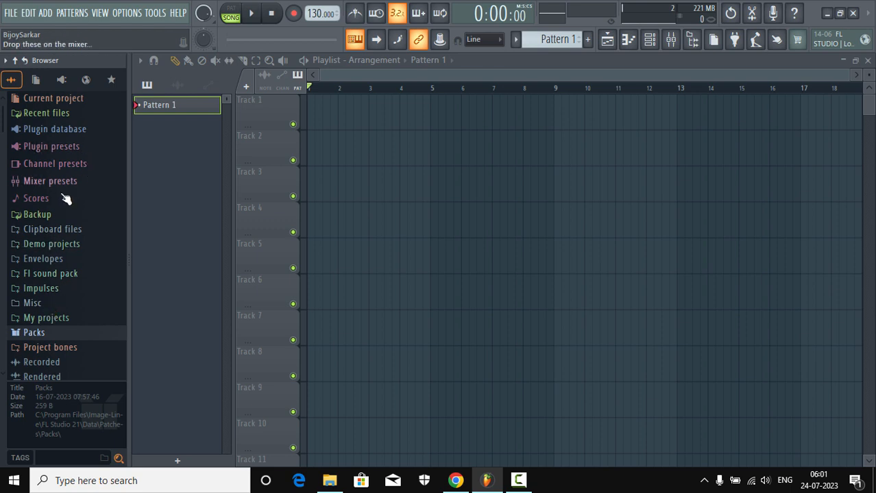
# Expand the Packs folder in the browser, look through its sample packs, and collapse it again
pyautogui.scroll(-5, 60, 283)
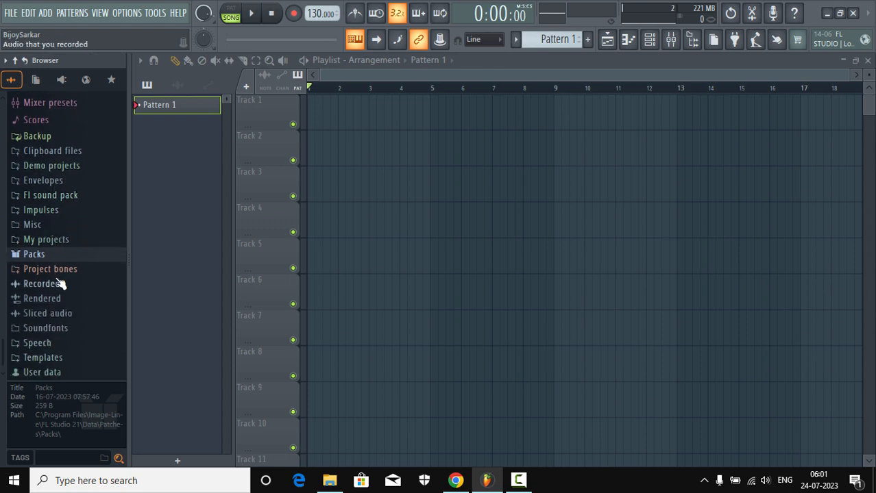
pyautogui.scroll(5, 61, 284)
pyautogui.scroll(-5, 69, 219)
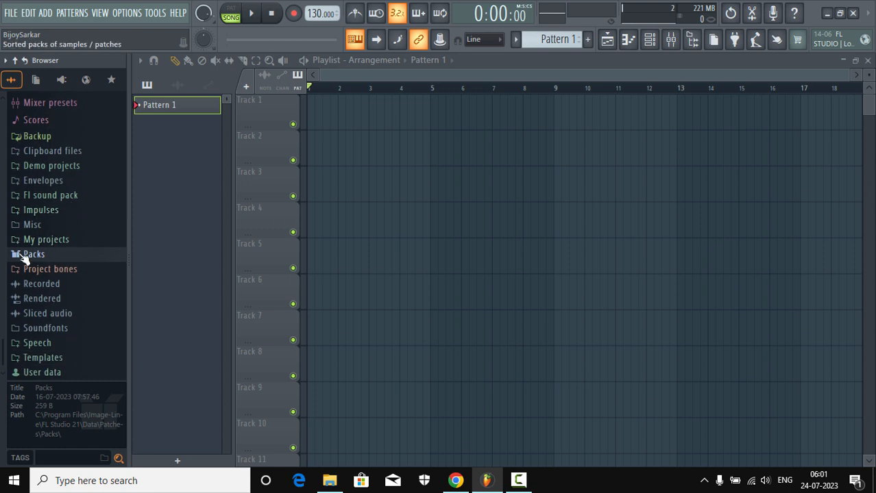
pyautogui.click(42, 259)
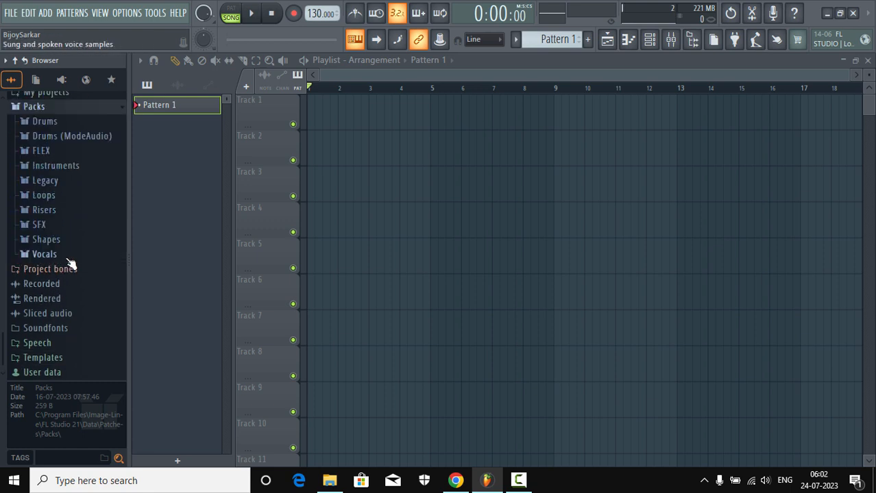
pyautogui.scroll(5, 61, 253)
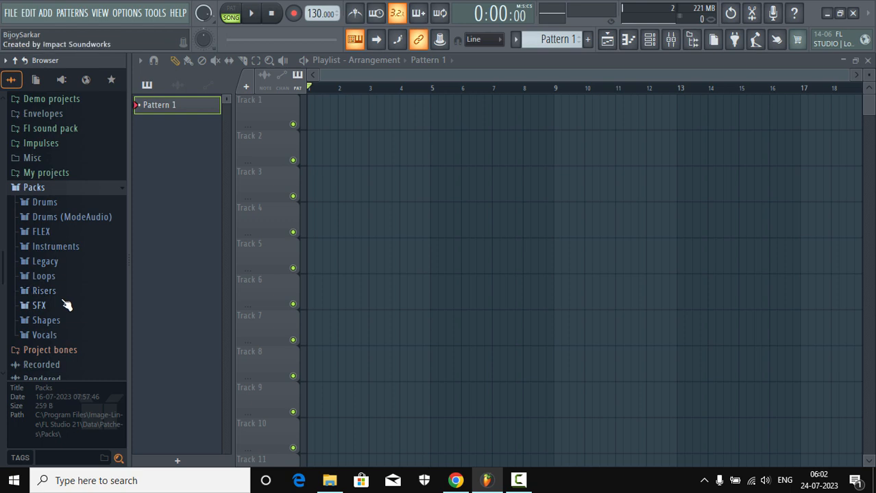
pyautogui.click(34, 187)
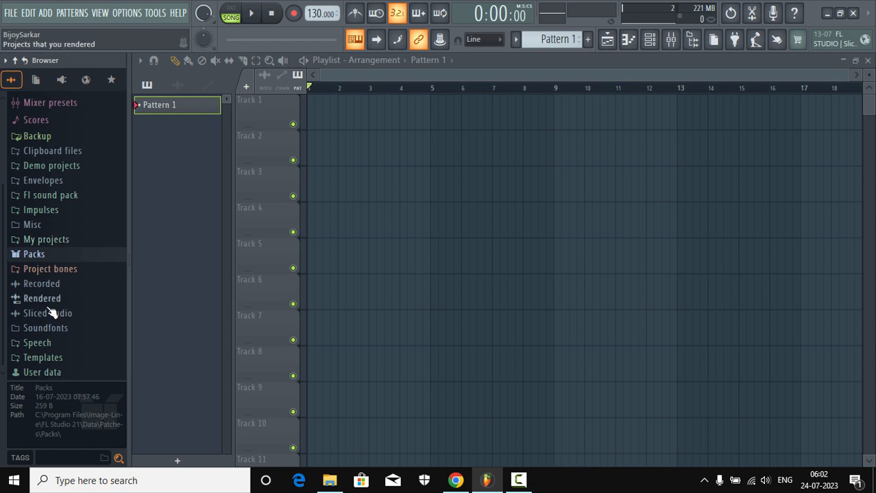
# Expand Demo songs under Demo projects and widen the browser to look through the full song names
pyautogui.click(59, 167)
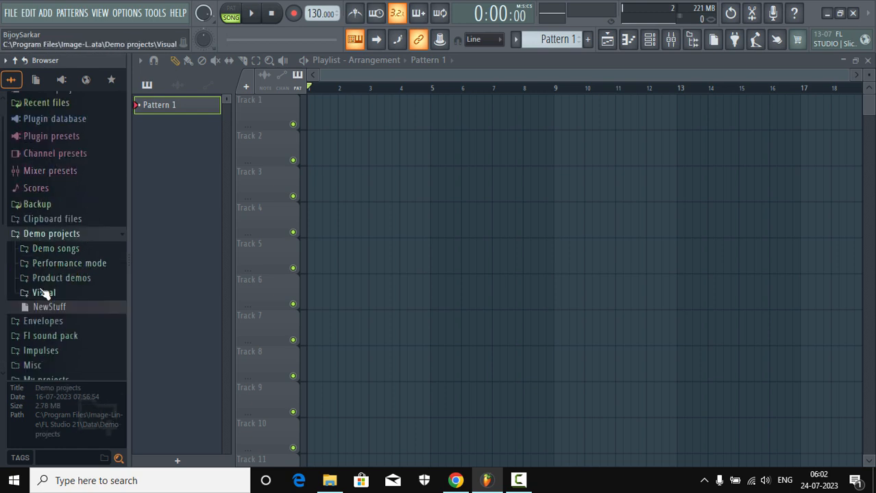
pyautogui.click(42, 249)
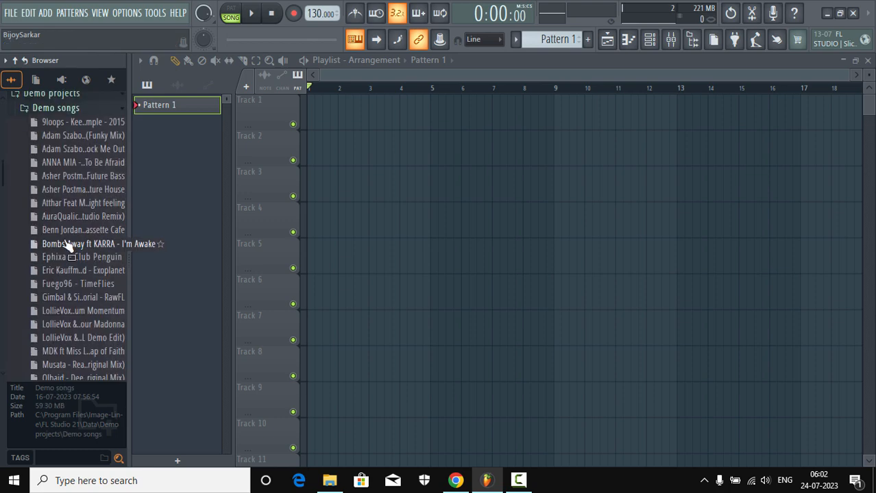
pyautogui.moveTo(129, 165); pyautogui.dragTo(199, 163)
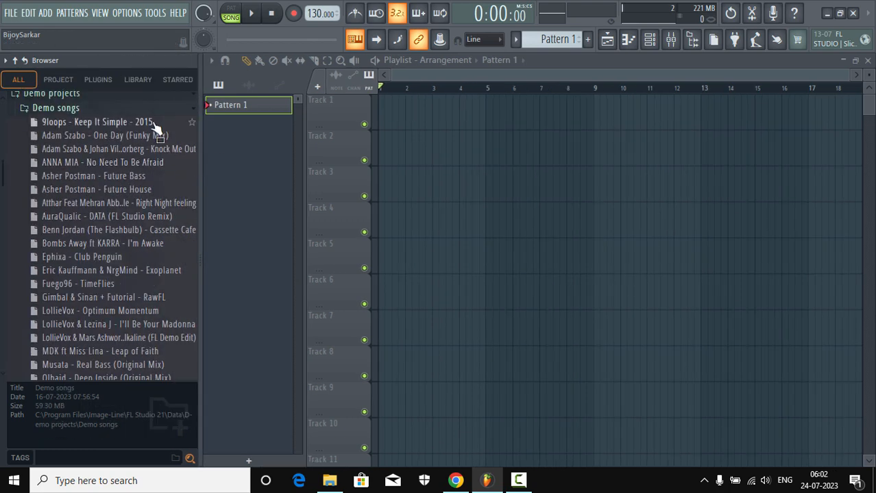
pyautogui.scroll(-6, 81, 308)
pyautogui.scroll(-6, 82, 288)
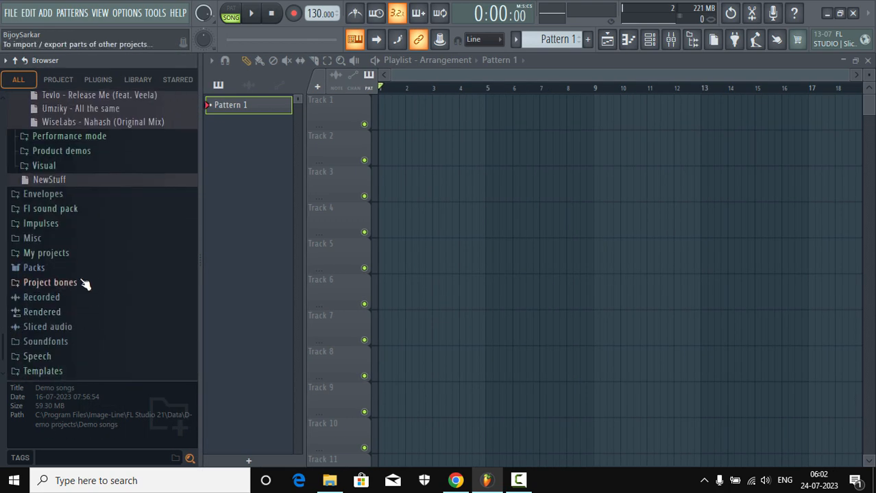
pyautogui.scroll(10, 82, 284)
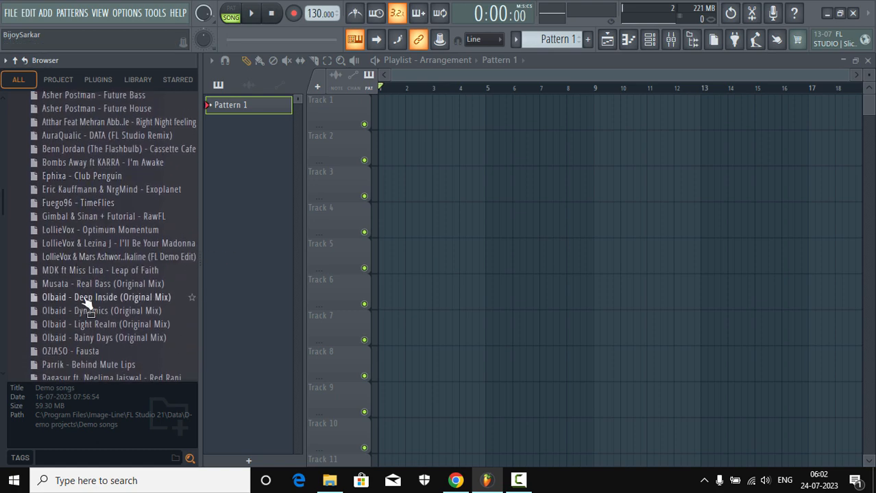
pyautogui.scroll(4, 99, 312)
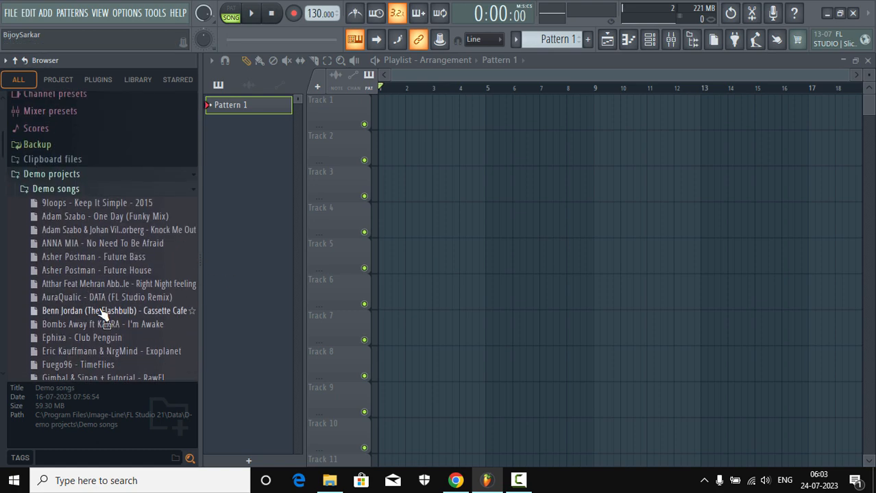
# Examine the Installed and Effects categories of the plugin database in the browser
pyautogui.click(97, 79)
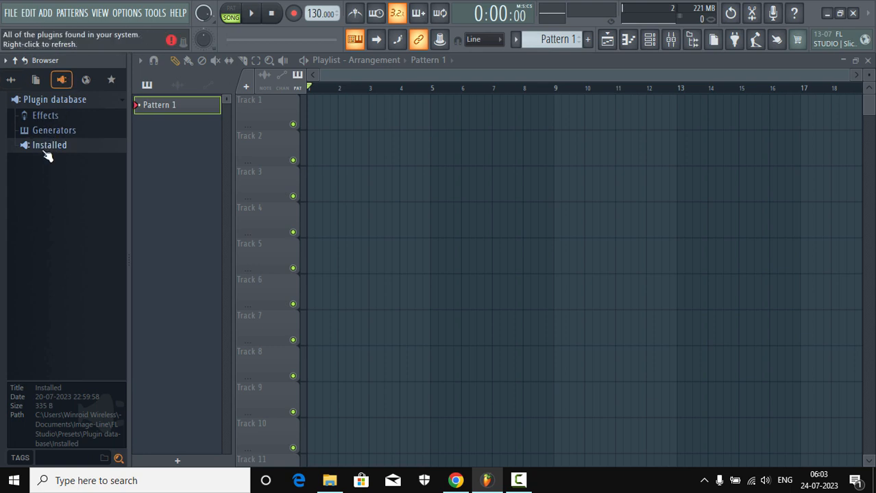
pyautogui.click(45, 151)
pyautogui.click(45, 145)
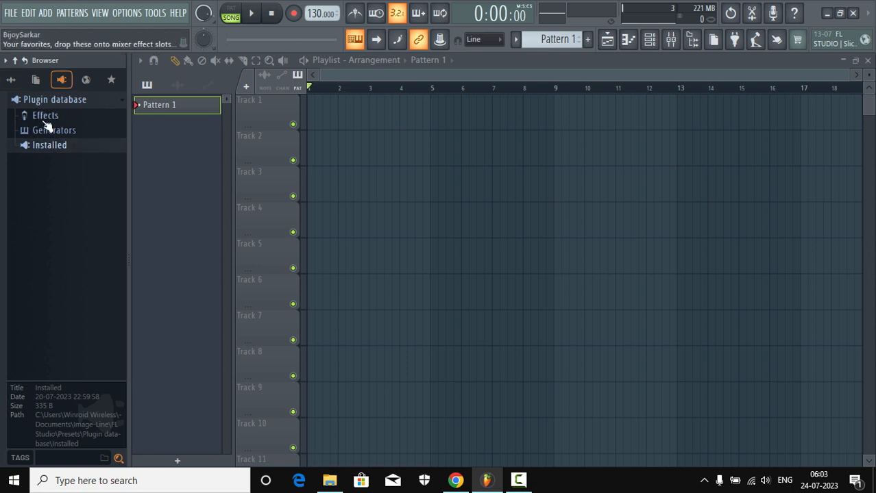
pyautogui.click(44, 119)
pyautogui.click(50, 119)
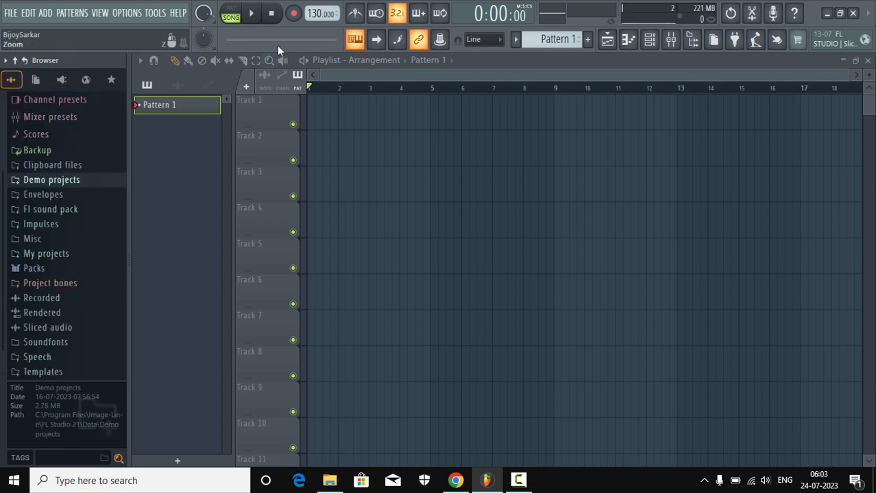
# Play and stop the empty arrangement, and switch the playback mode to pattern and back to song
pyautogui.click(253, 14)
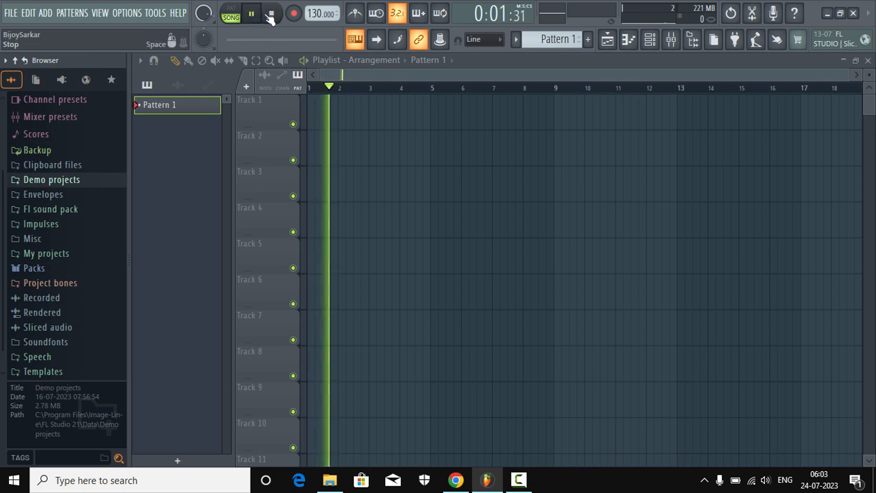
pyautogui.click(273, 15)
pyautogui.click(239, 13)
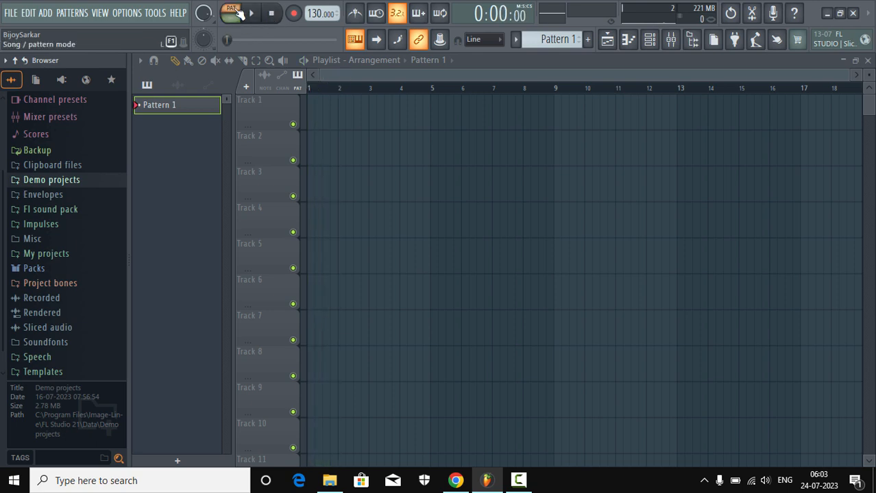
pyautogui.click(234, 18)
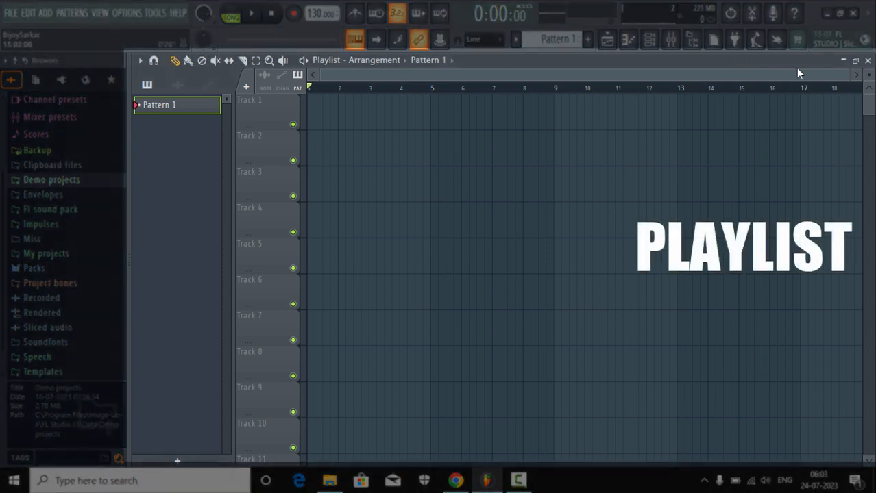
# Restore the maximized playlist to a floating window and move it around the workspace
pyautogui.click(854, 61)
pyautogui.moveTo(595, 105); pyautogui.dragTo(610, 84)
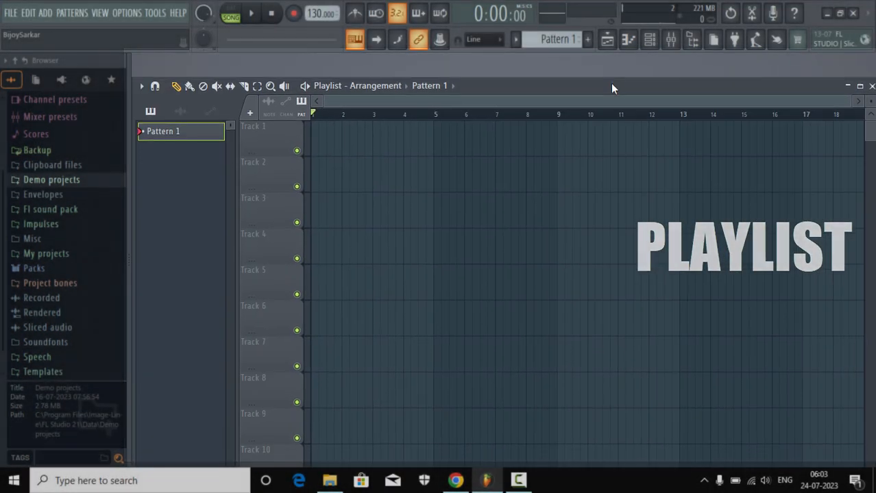
pyautogui.moveTo(708, 89); pyautogui.dragTo(660, 79)
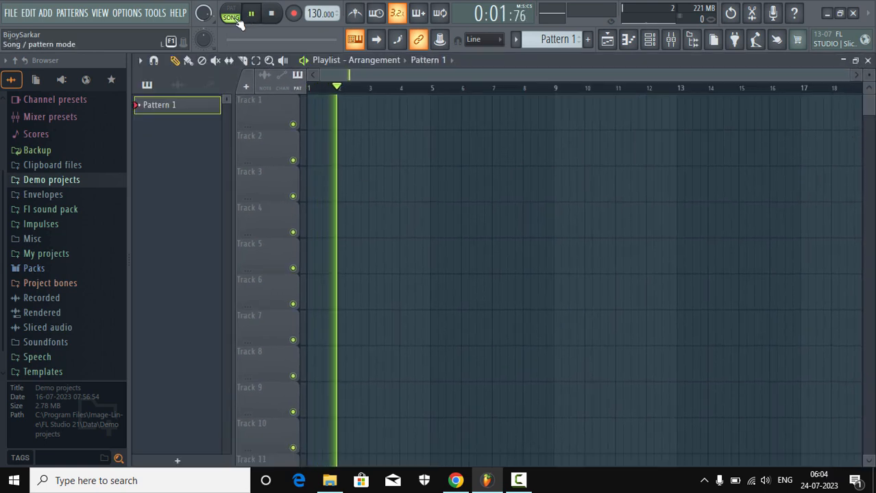
# Switch playback from song mode to pattern mode and try showing and hiding the piano roll
pyautogui.click(233, 14)
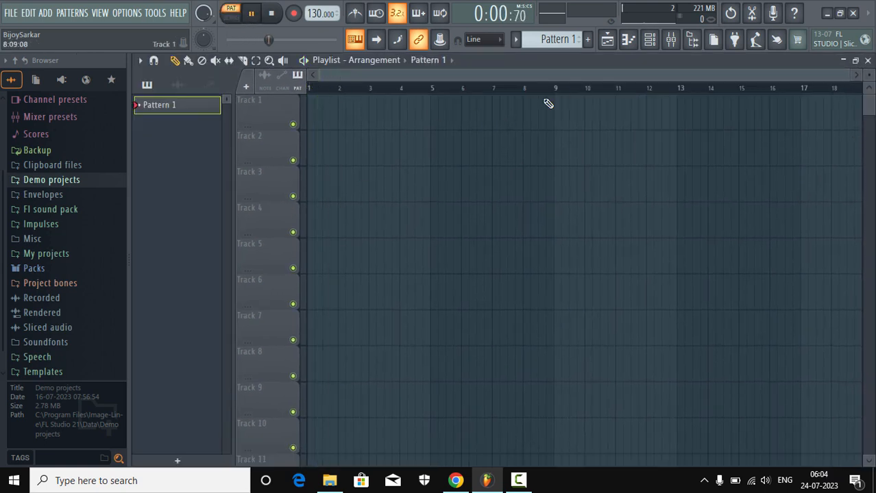
pyautogui.click(630, 41)
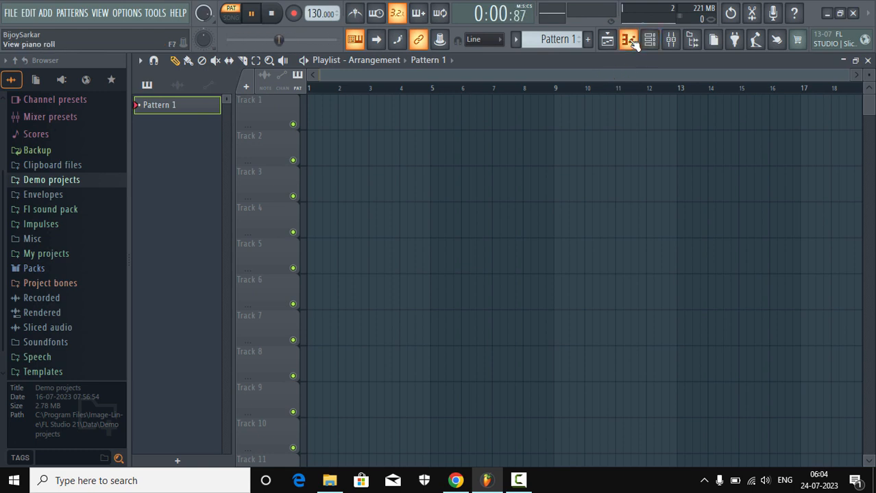
pyautogui.click(631, 41)
pyautogui.click(632, 41)
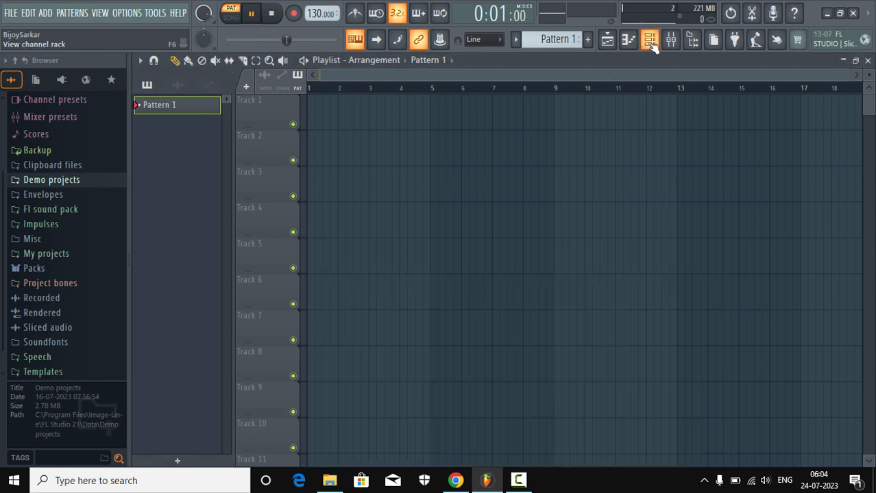
# Show the channel rack and reposition it over the playlist
pyautogui.click(649, 39)
pyautogui.moveTo(573, 197); pyautogui.dragTo(537, 199)
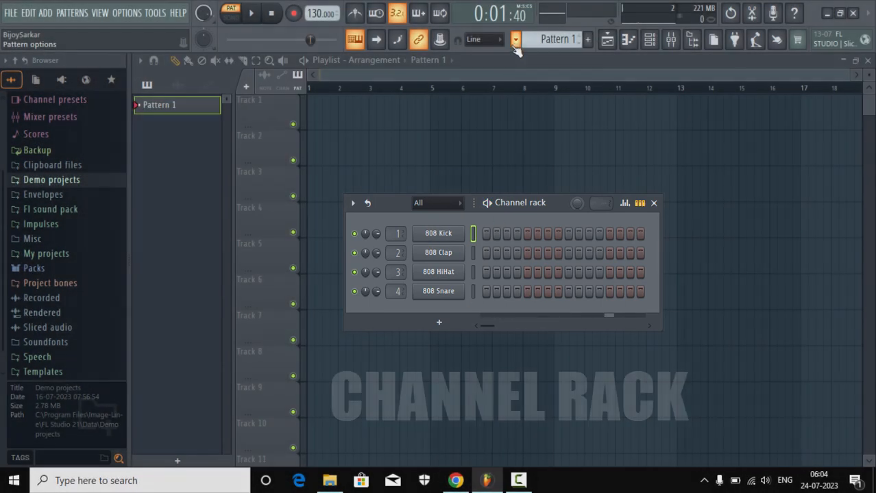
pyautogui.click(515, 40)
pyautogui.click(515, 43)
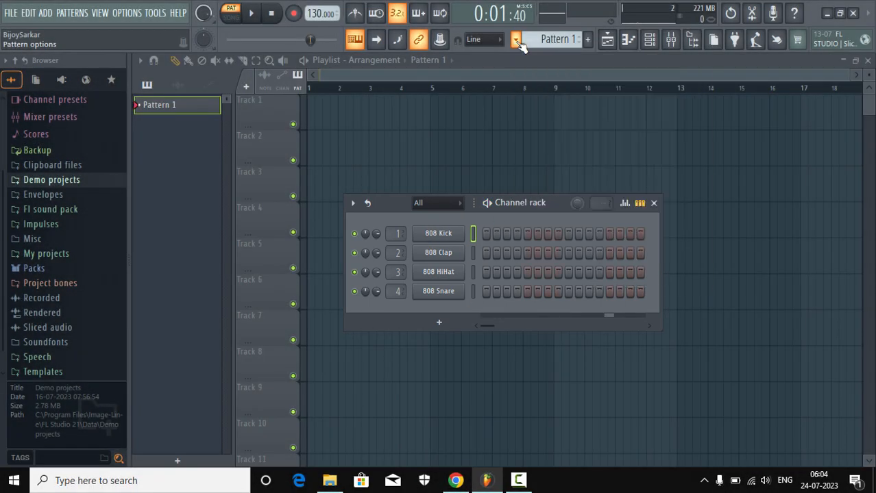
# Program Pattern 1 with kick on steps 1 and 12, clap on 7, hi-hat on 7 and 12, snare on 4 and 10, and play it
pyautogui.moveTo(497, 205); pyautogui.dragTo(535, 182)
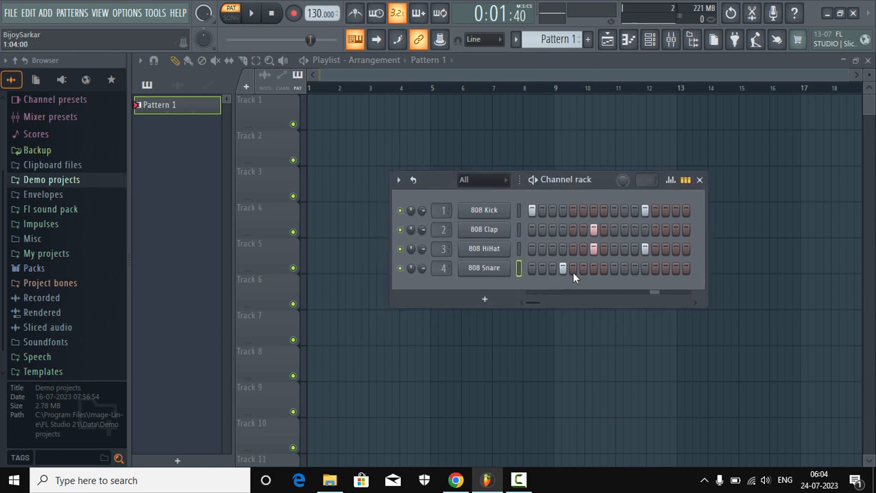
pyautogui.click(259, 16)
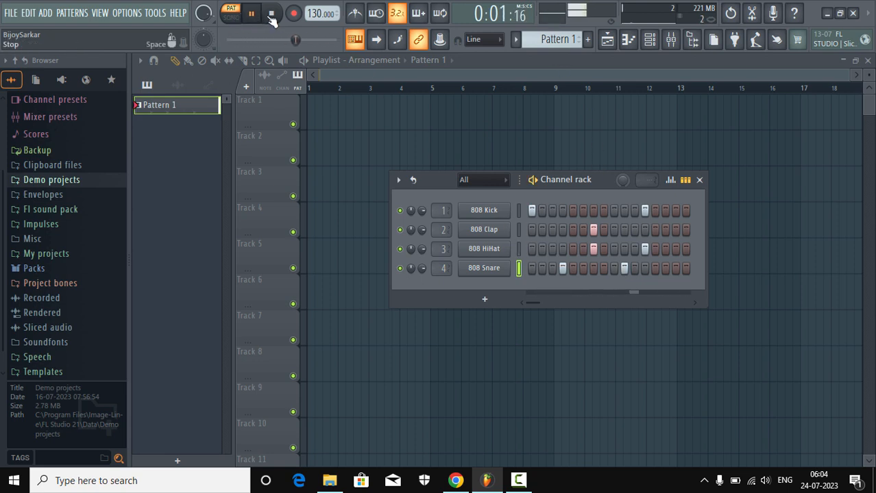
pyautogui.click(271, 14)
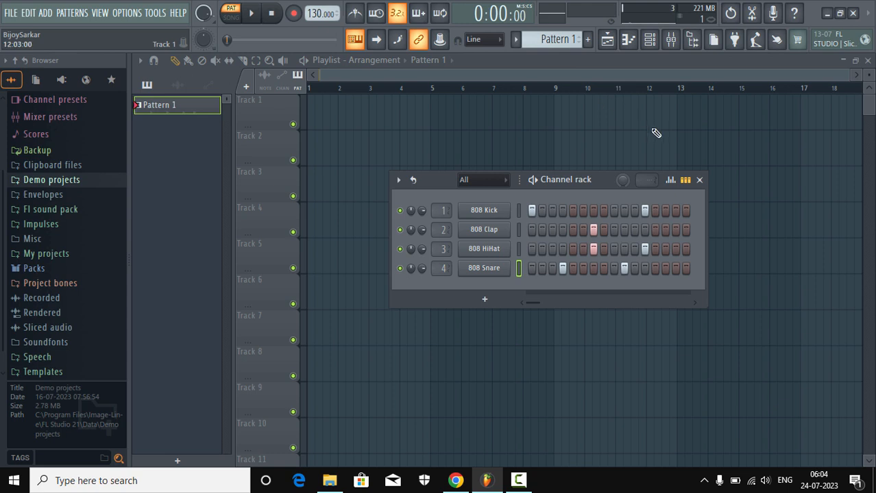
# Create Pattern 2 with its default name, placing claps on steps 3 and 9 and a snare on step 10
pyautogui.click(587, 39)
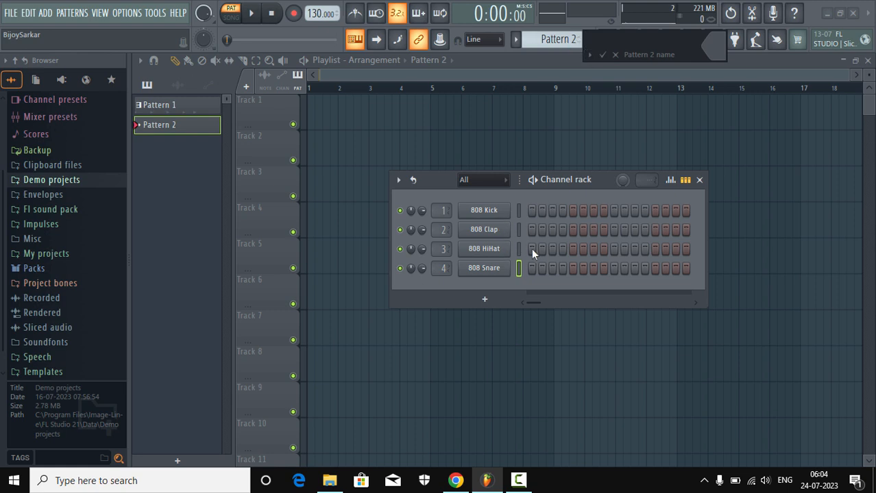
pyautogui.click(603, 54)
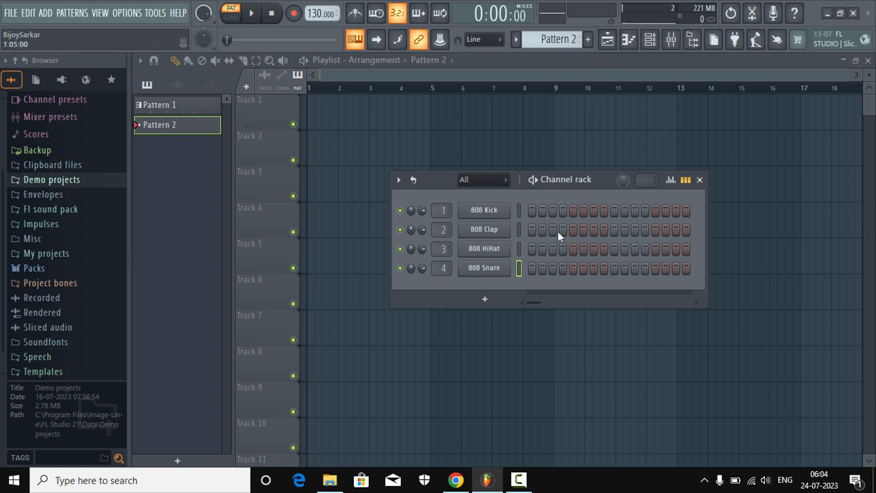
pyautogui.click(552, 230)
pyautogui.click(614, 230)
pyautogui.click(624, 268)
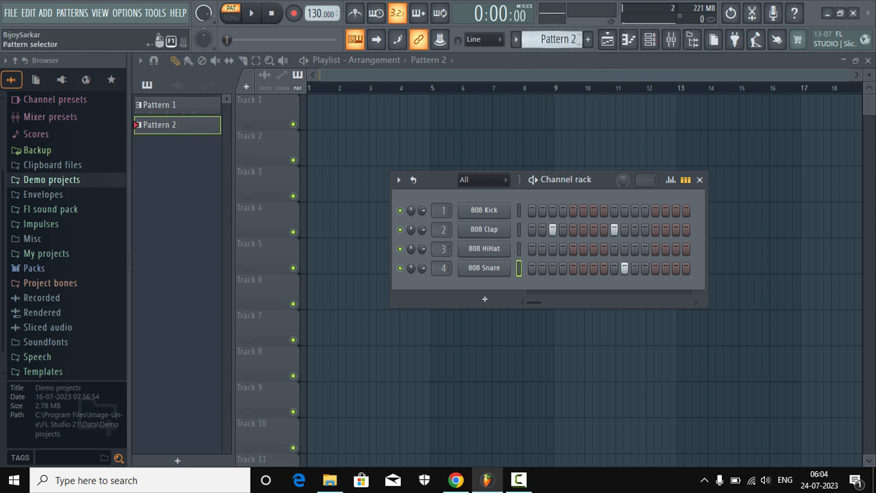
# Switch back to Pattern 1 and start playing it
pyautogui.click(515, 39)
pyautogui.click(537, 55)
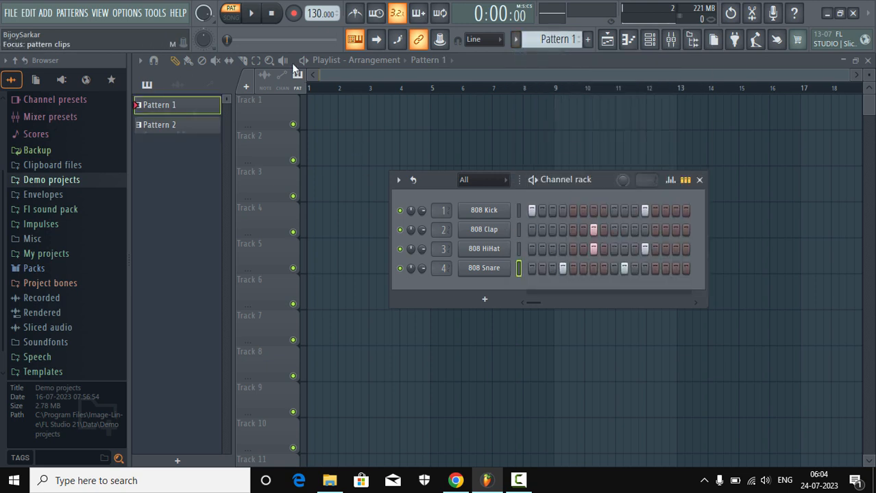
pyautogui.press('space')
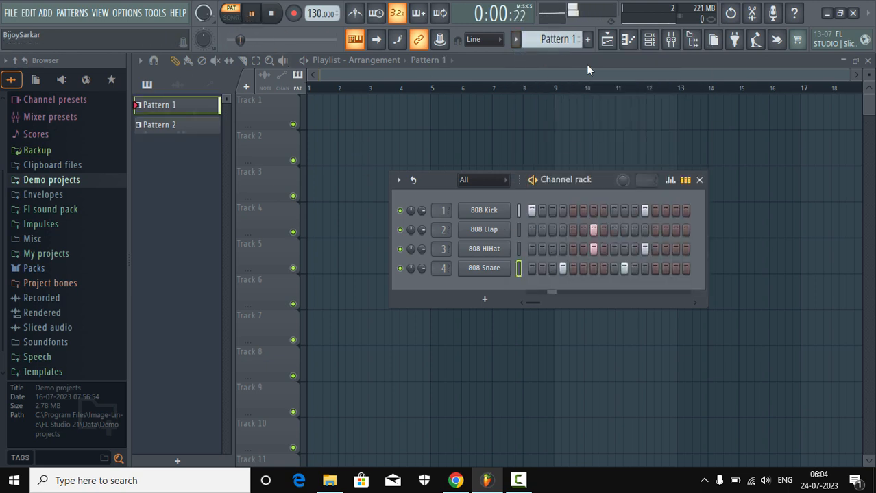
# Switch the running playback to Pattern 2, then stop it and change the transport to song mode
pyautogui.click(516, 39)
pyautogui.click(528, 66)
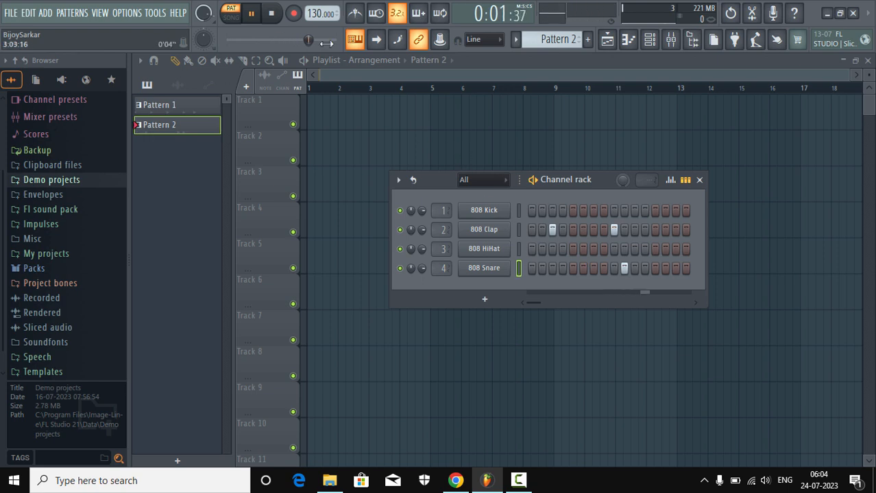
pyautogui.click(272, 14)
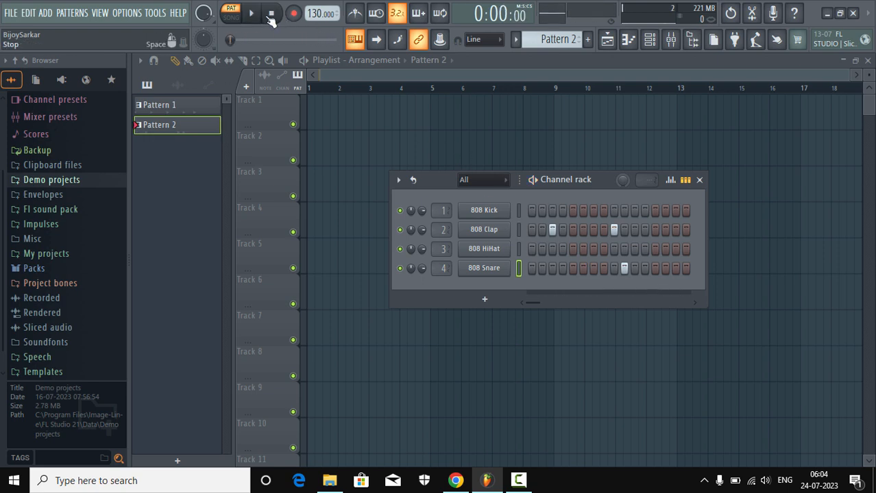
pyautogui.click(231, 15)
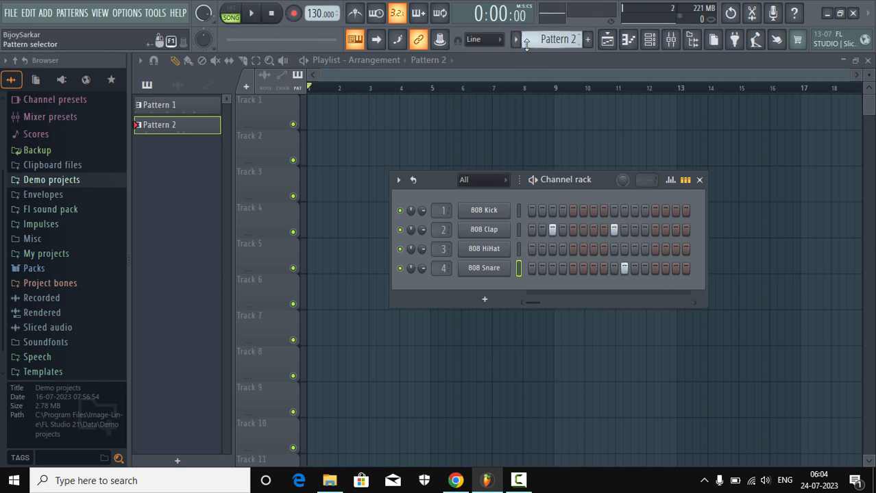
# Place Pattern 1 at bar 1 on Track 1 and Pattern 2 at bar 2 on Track 2 of the playlist
pyautogui.click(517, 40)
pyautogui.click(533, 61)
pyautogui.moveTo(328, 118); pyautogui.dragTo(316, 118)
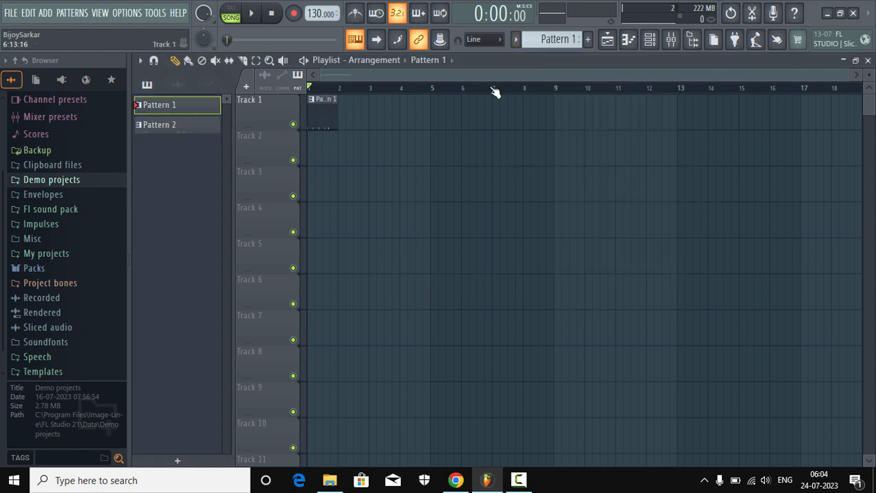
pyautogui.click(516, 40)
pyautogui.click(534, 67)
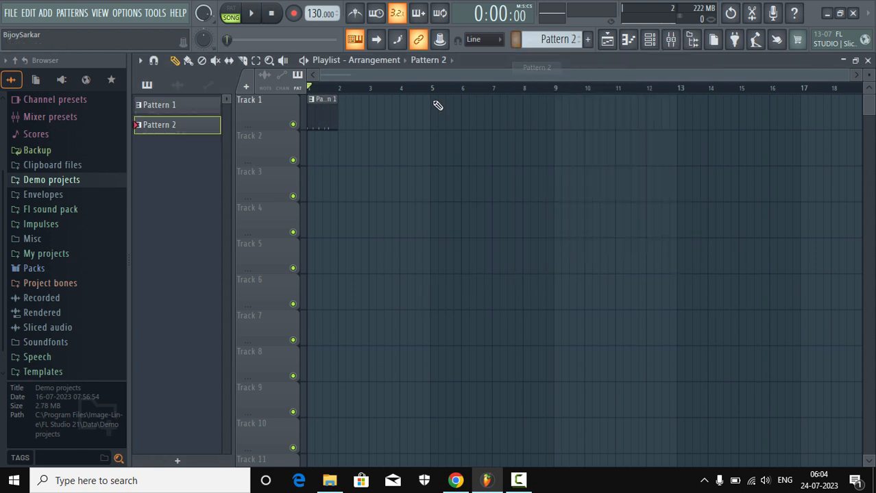
pyautogui.click(341, 114)
pyautogui.moveTo(351, 112); pyautogui.dragTo(348, 162)
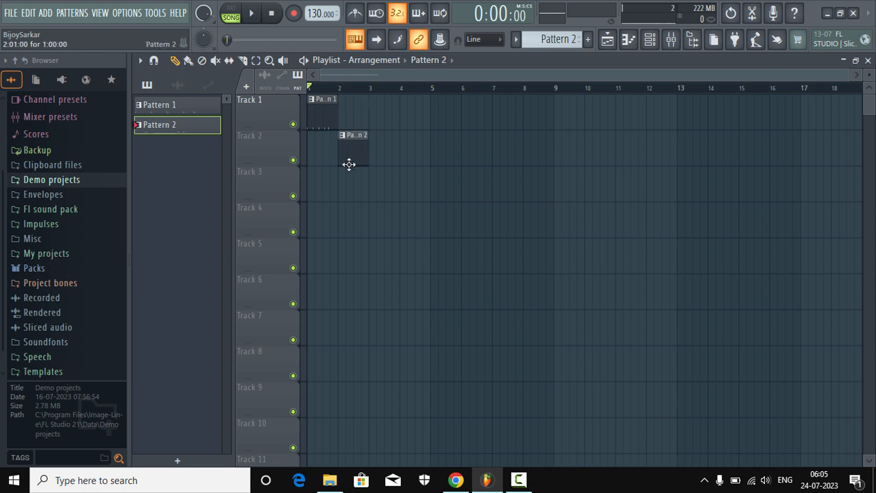
# Delete both pattern clips from the playlist
pyautogui.rightClick(322, 108)
pyautogui.rightClick(354, 154)
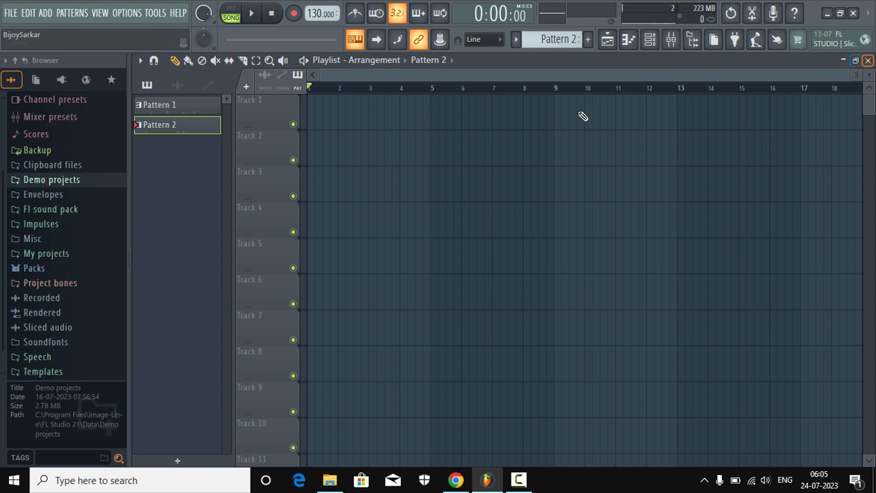
# Look over the tempo options, vary the tempo by hand and set it with the 130 BPM preset
pyautogui.rightClick(316, 15)
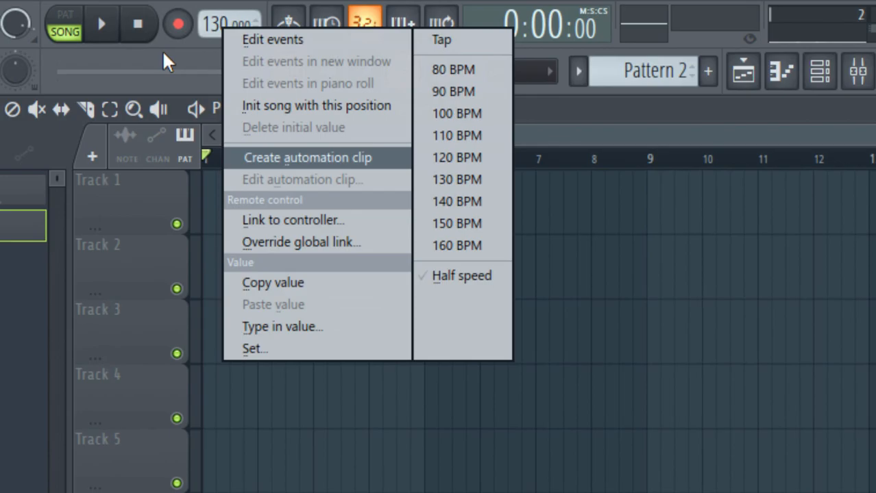
pyautogui.click(179, 53)
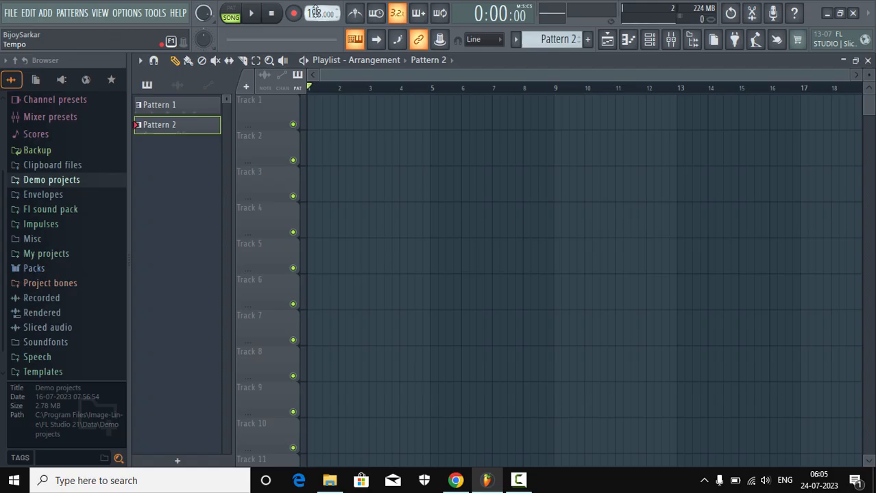
pyautogui.moveTo(315, 10); pyautogui.dragTo(322, 55)
pyautogui.rightClick(322, 14)
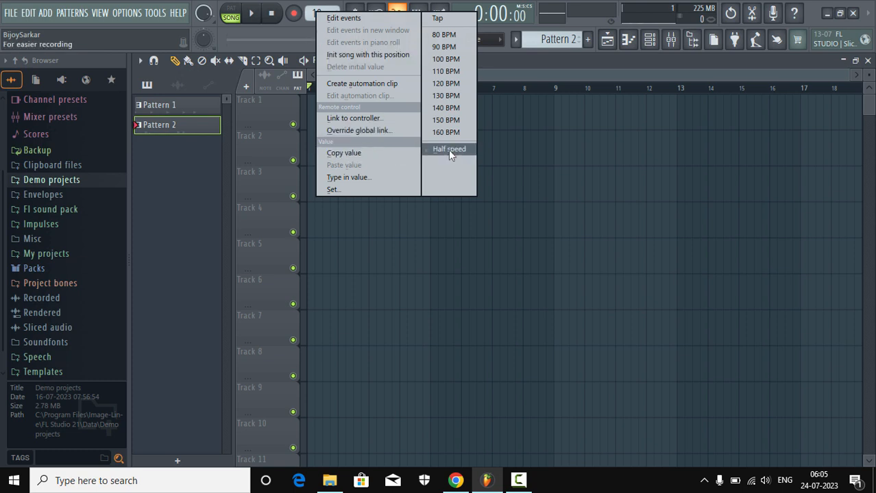
pyautogui.click(453, 93)
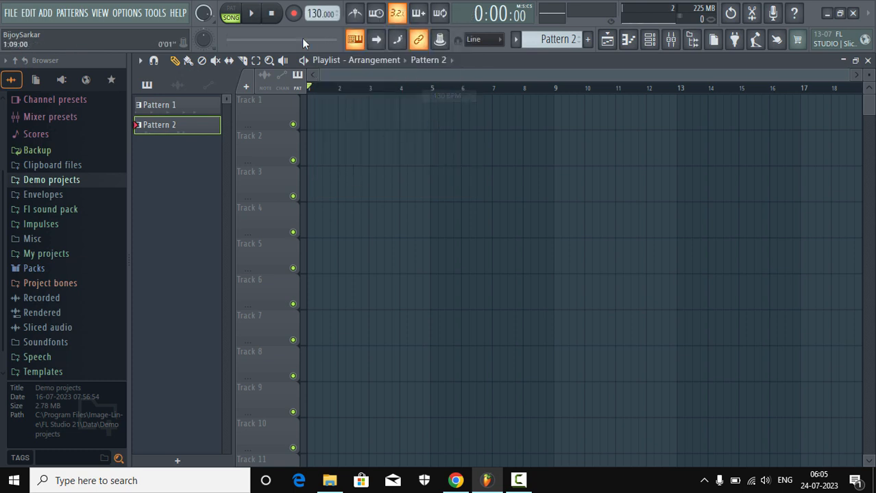
# Audition the metronome during song playback, then turn it off and return the playhead to the start
pyautogui.click(356, 13)
pyautogui.click(252, 13)
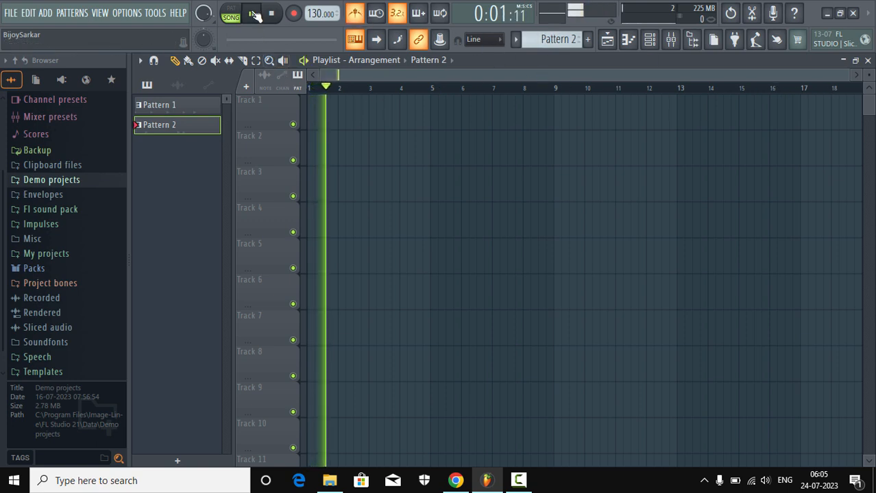
pyautogui.click(252, 13)
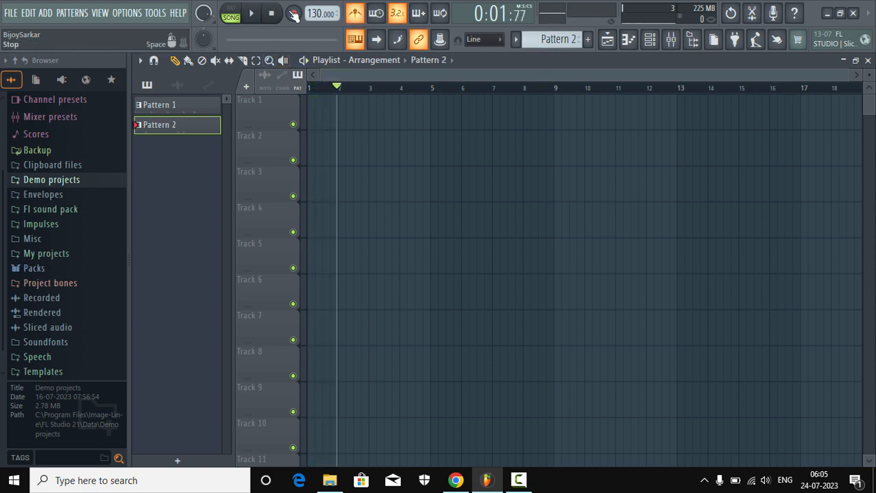
pyautogui.click(365, 14)
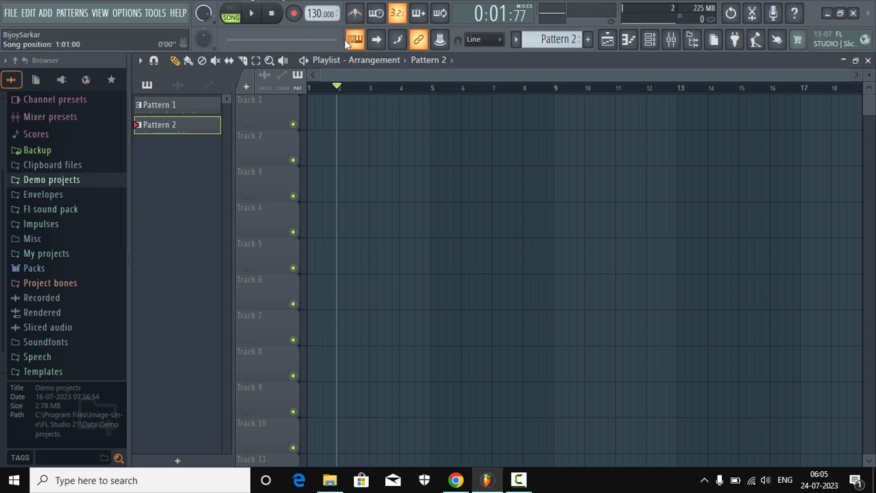
pyautogui.click(292, 13)
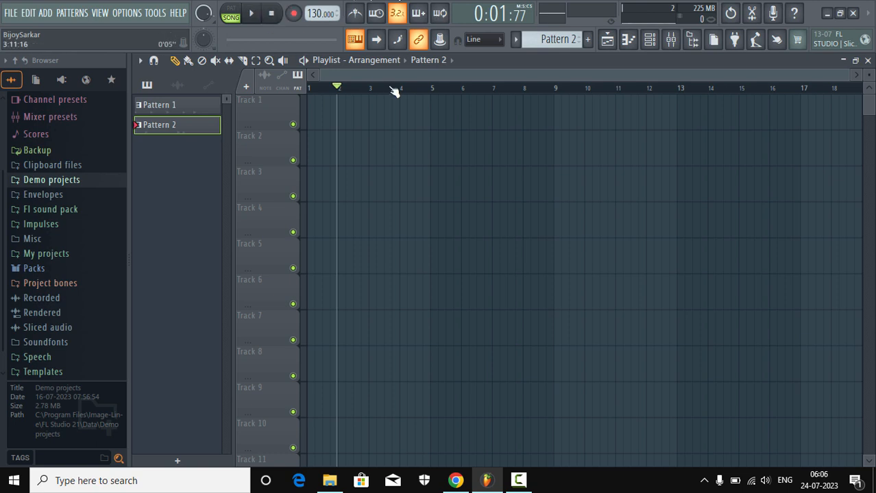
pyautogui.click(277, 17)
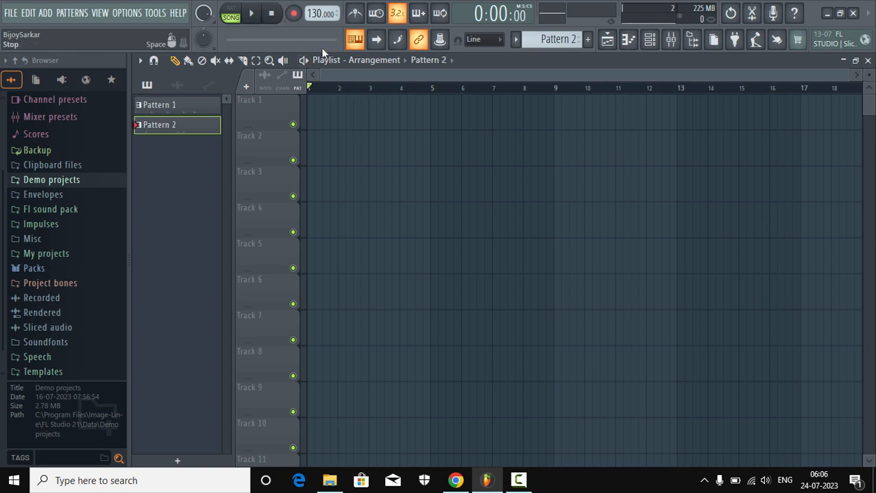
# Rename Pattern 2 as "kicks" and give it the purple-gray color #50425C
pyautogui.click(518, 43)
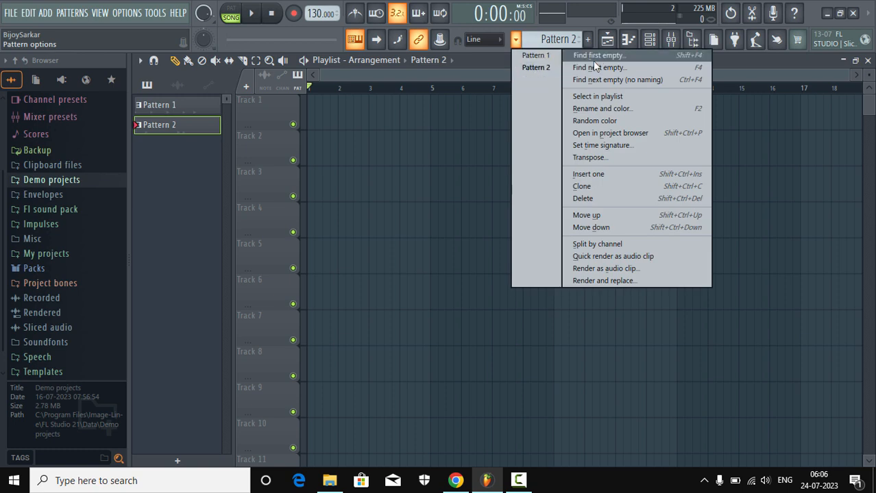
pyautogui.click(587, 108)
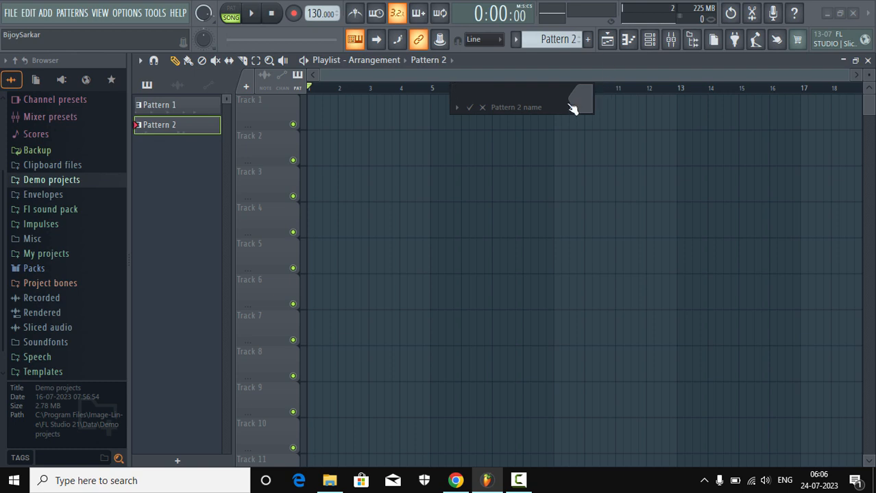
pyautogui.click(575, 100)
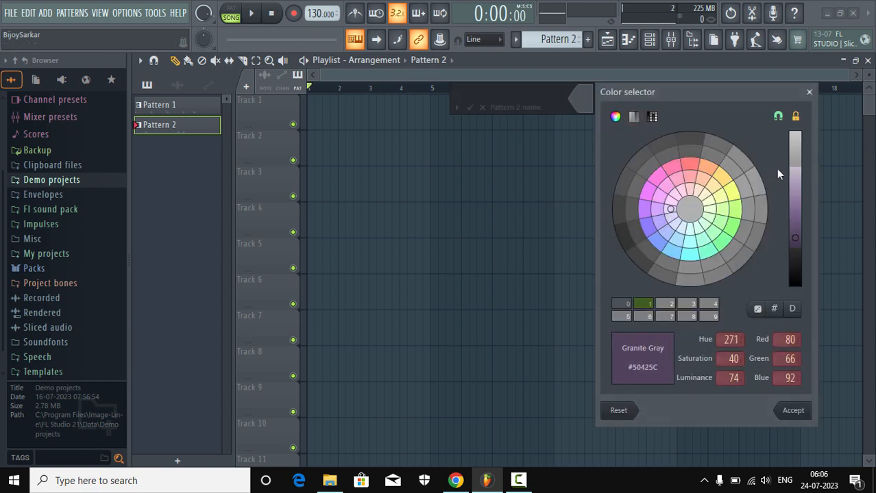
pyautogui.click(792, 410)
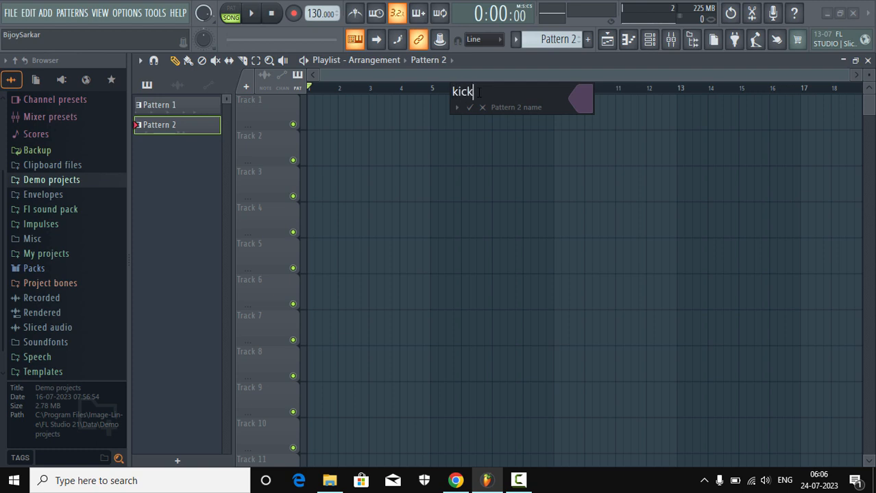
pyautogui.press('Return')
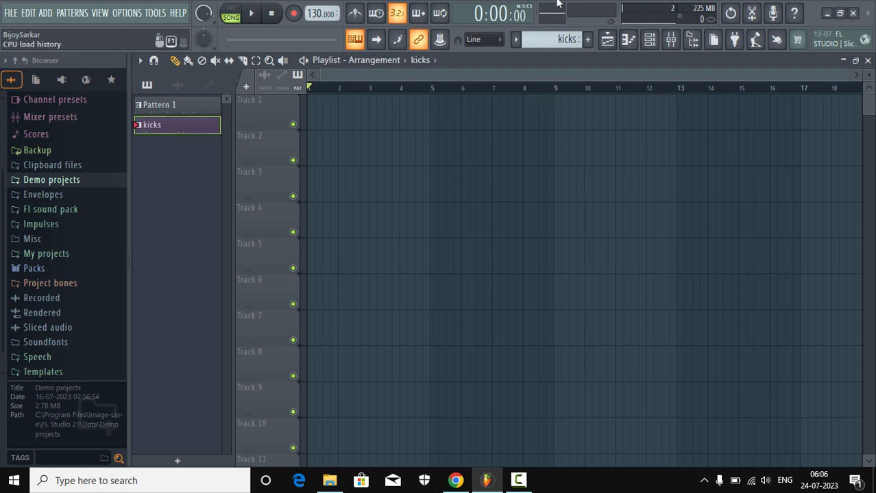
# Show the 808 Snare piano roll briefly, then move the channel rack slightly up and to the left over the playlist
pyautogui.click(628, 42)
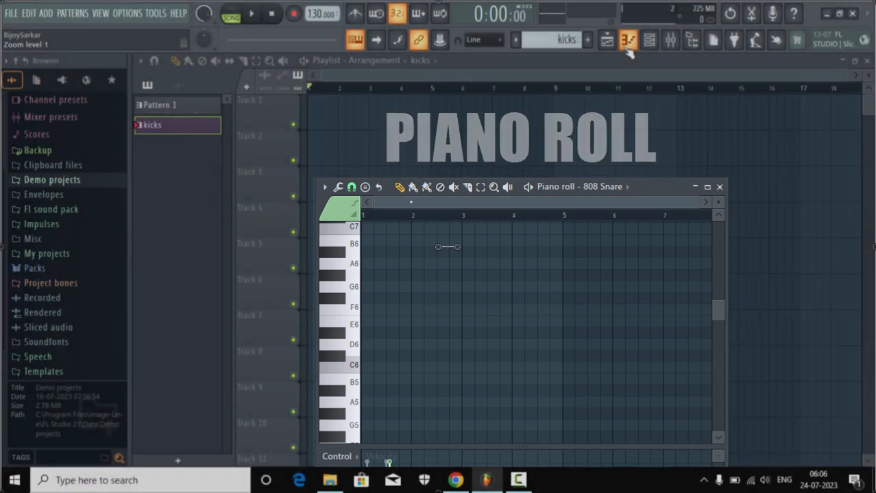
pyautogui.click(629, 39)
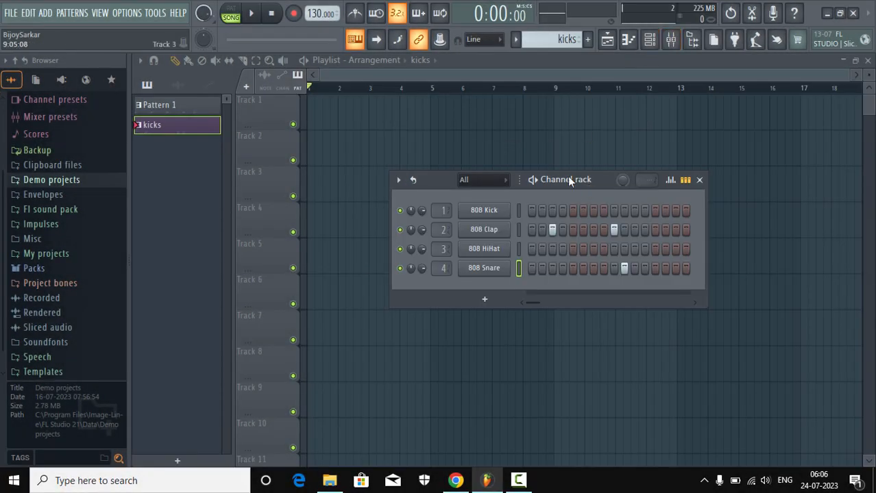
pyautogui.moveTo(567, 176); pyautogui.dragTo(535, 161)
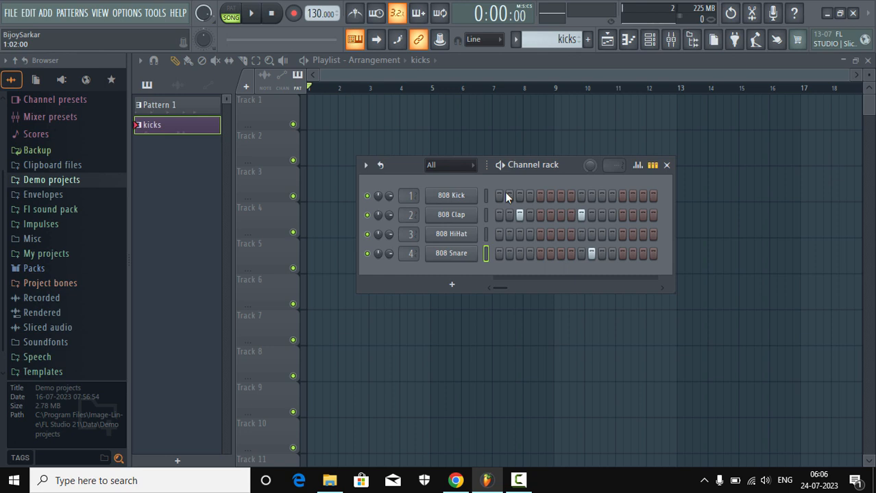
# Select the 808 Clap and then the 808 Kick channel, and open and close the kick's piano roll
pyautogui.rightClick(451, 214)
pyautogui.click(529, 173)
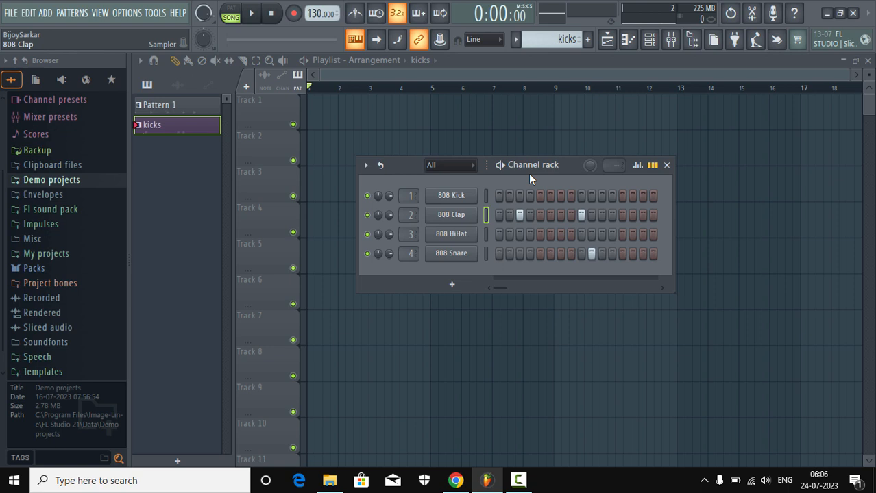
pyautogui.click(485, 196)
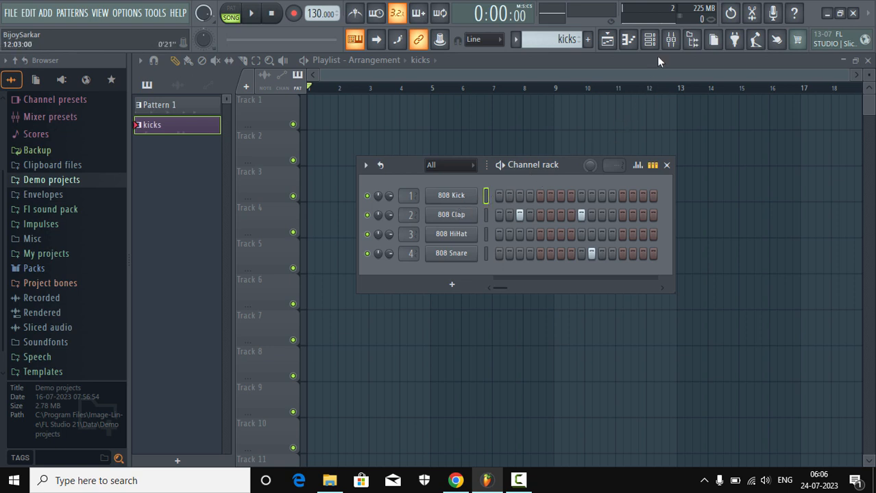
pyautogui.click(628, 40)
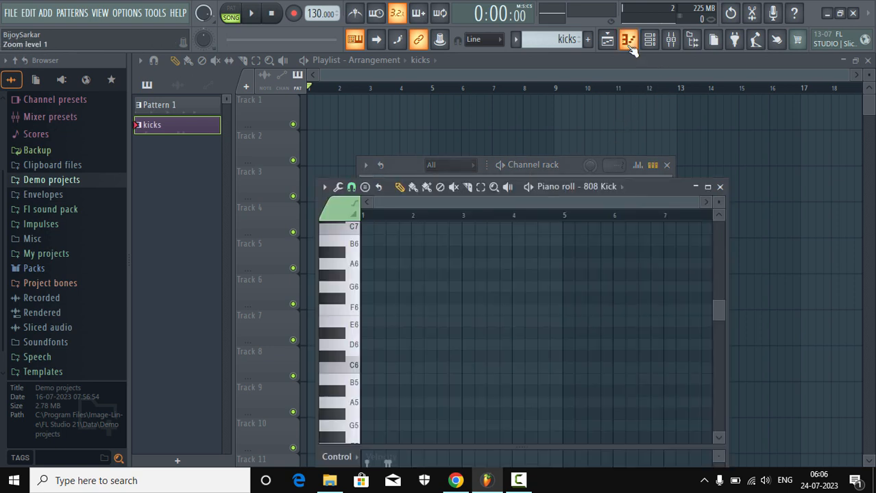
pyautogui.click(628, 40)
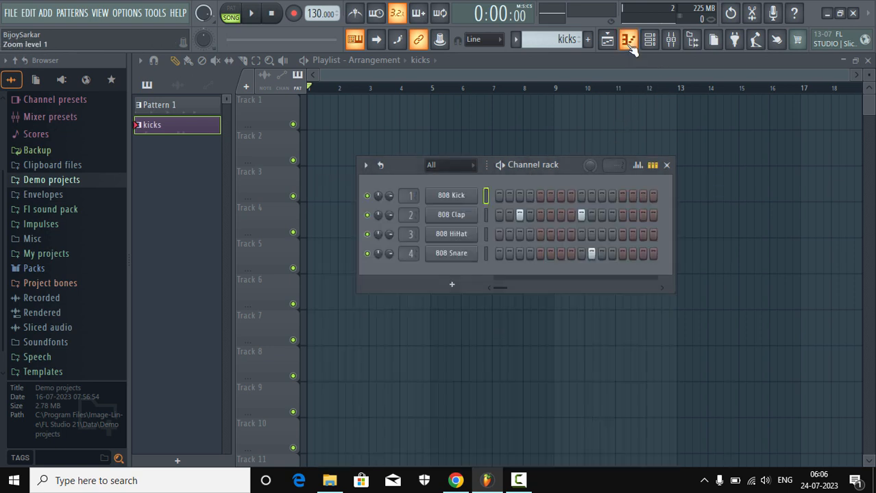
# Open the piano roll from the 808 Kick channel's own options and maximize its window
pyautogui.rightClick(455, 196)
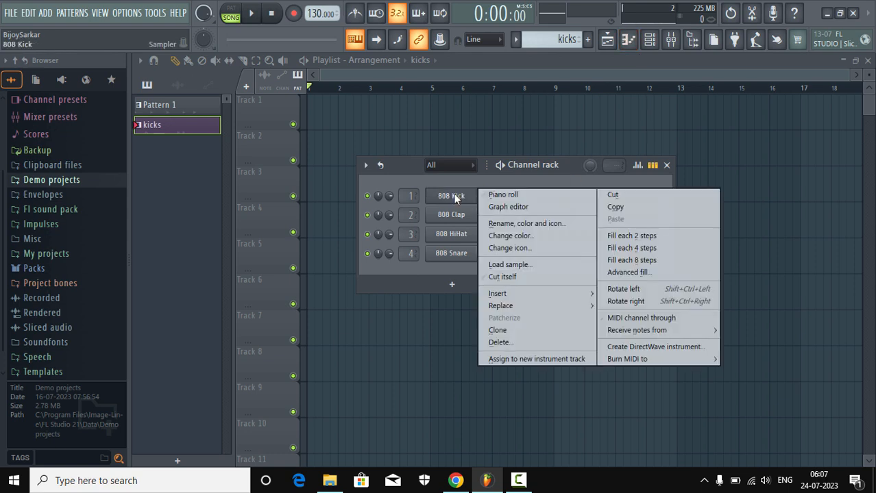
pyautogui.click(508, 196)
pyautogui.click(707, 187)
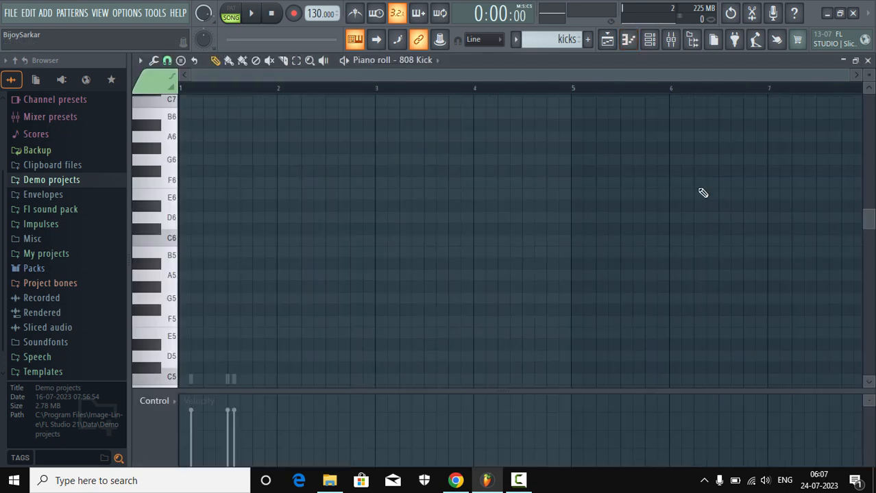
# Place four 808 Kick notes: F#7 in bar 1, G#7 at the end of bar 3, C8 in bar 5 and G#7 in bar 6
pyautogui.scroll(10, 233, 259)
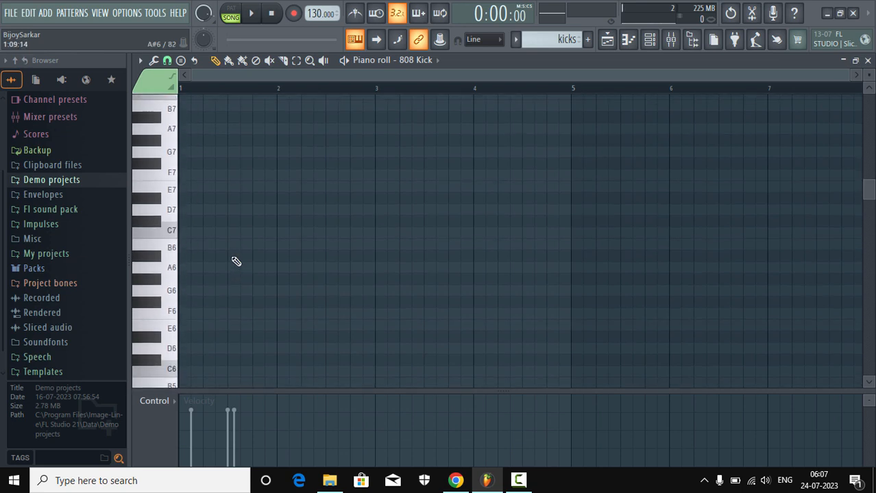
pyautogui.scroll(-5, 234, 257)
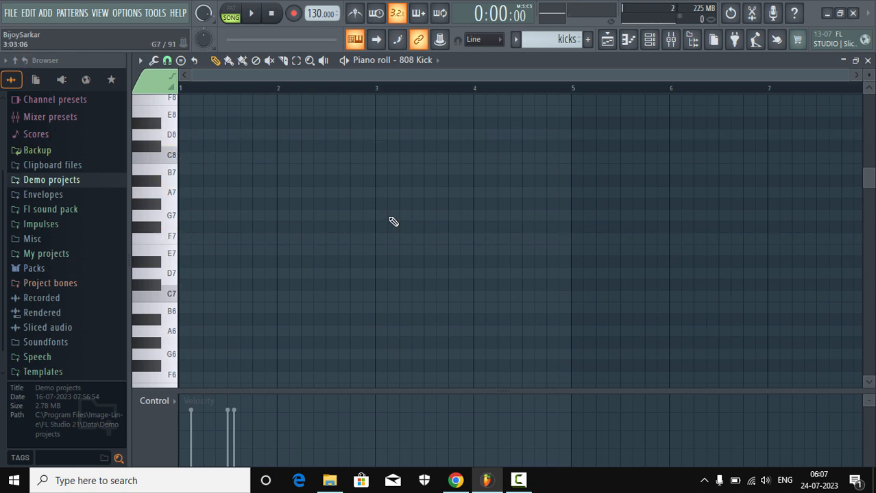
pyautogui.click(212, 226)
pyautogui.click(466, 203)
pyautogui.click(618, 160)
pyautogui.click(677, 203)
# Delete the four newly placed notes from the 808 Kick piano roll
pyautogui.rightClick(676, 203)
pyautogui.rightClick(615, 158)
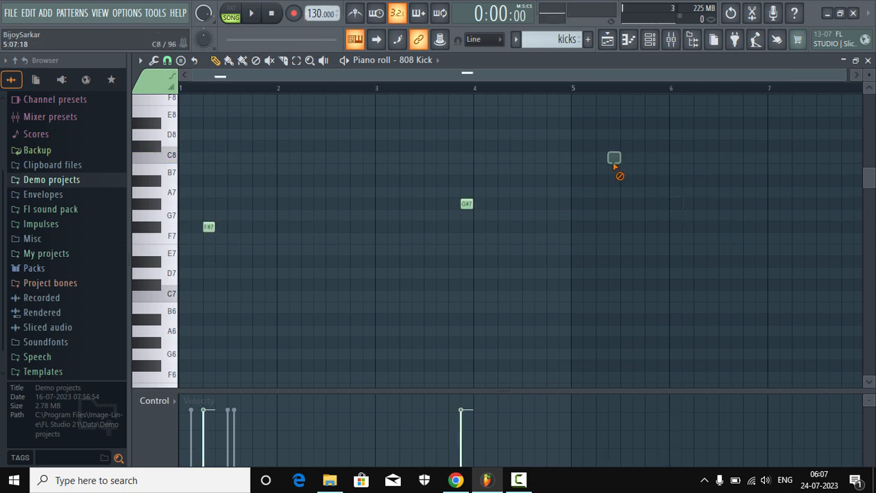
pyautogui.rightClick(466, 204)
pyautogui.rightClick(209, 228)
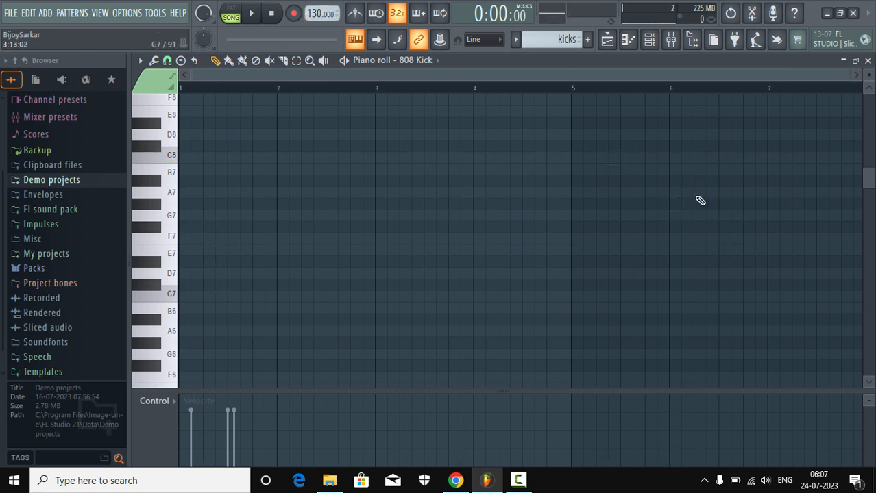
# Open the mixer
pyautogui.click(670, 42)
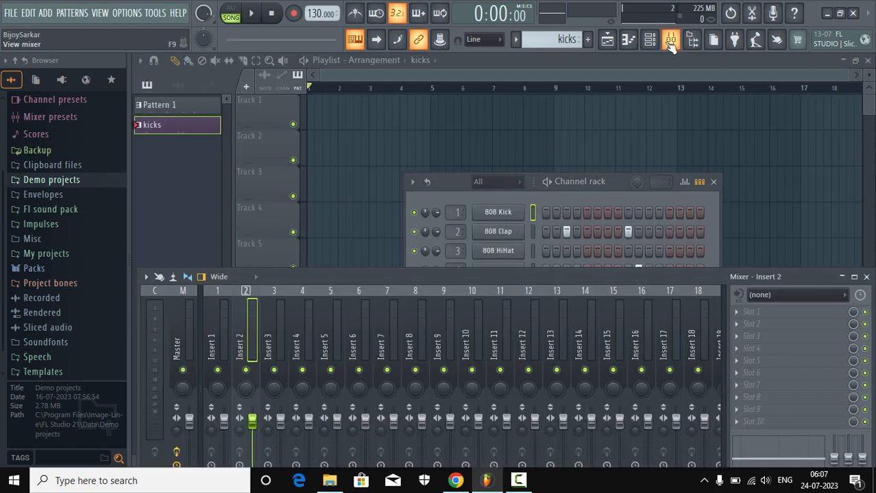
# Move the channel rack clear of the mixer and select the Insert 1 mixer track
pyautogui.moveTo(602, 182); pyautogui.dragTo(562, 124)
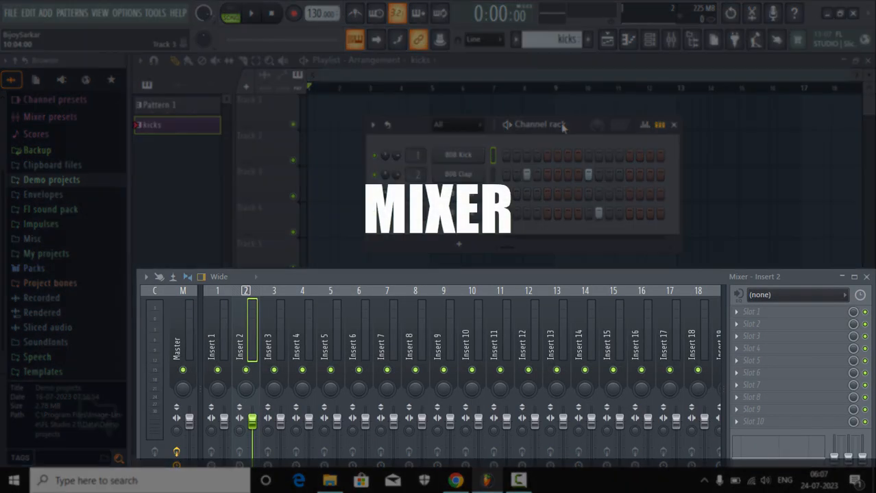
pyautogui.click(219, 315)
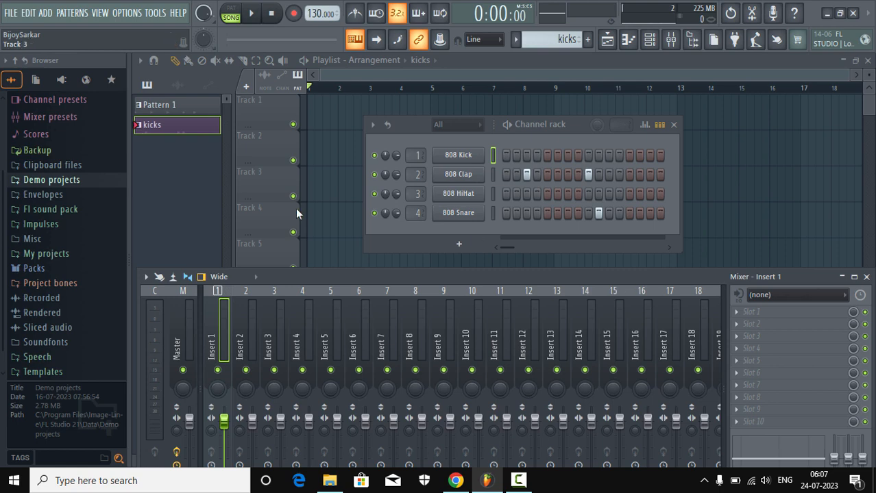
# Open the 808 Kick piano roll, examine its options menu including the Tools commands, and close the piano roll
pyautogui.click(627, 39)
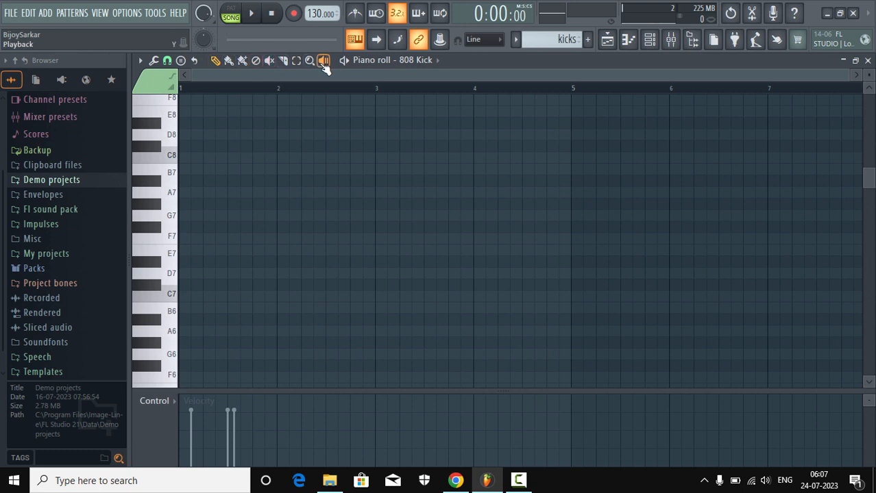
pyautogui.scroll(3, 163, 356)
pyautogui.scroll(-3, 167, 370)
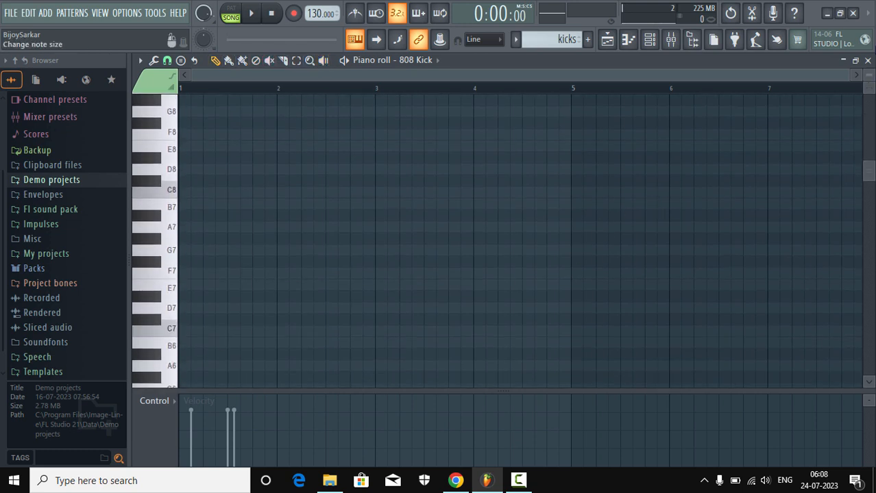
pyautogui.click(142, 67)
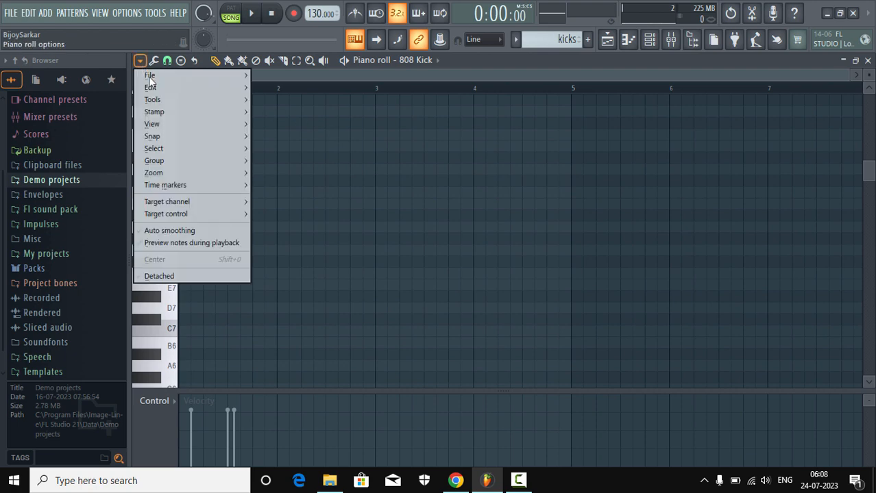
pyautogui.moveTo(155, 103)
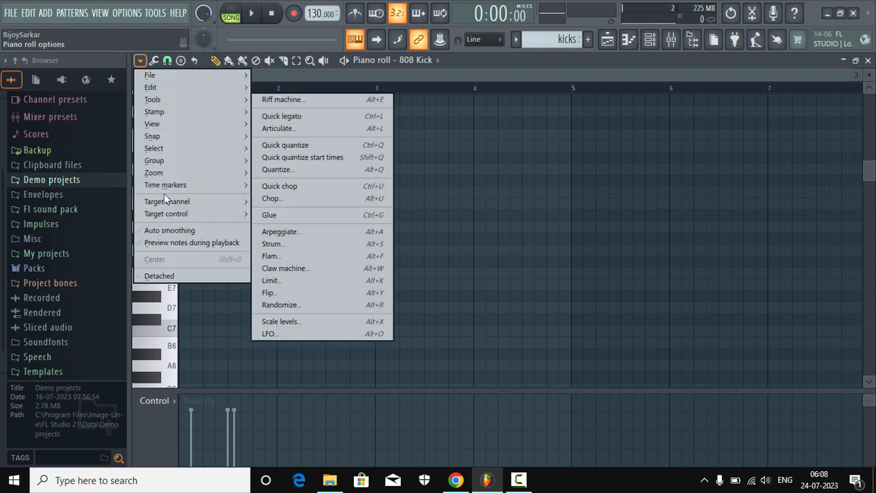
pyautogui.click(817, 77)
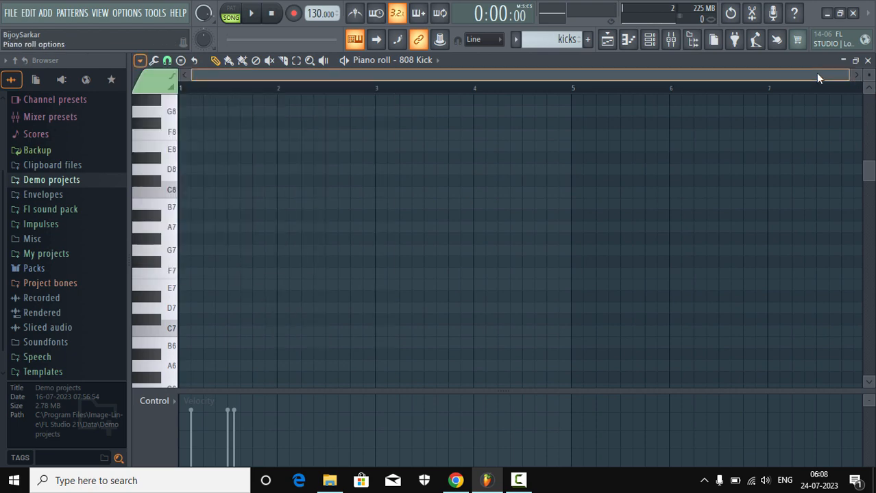
pyautogui.click(868, 61)
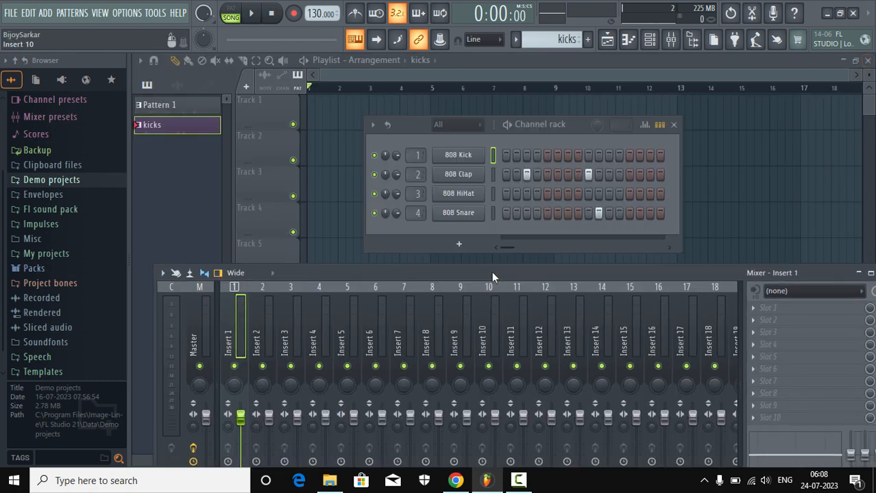
pyautogui.moveTo(491, 271); pyautogui.dragTo(472, 280)
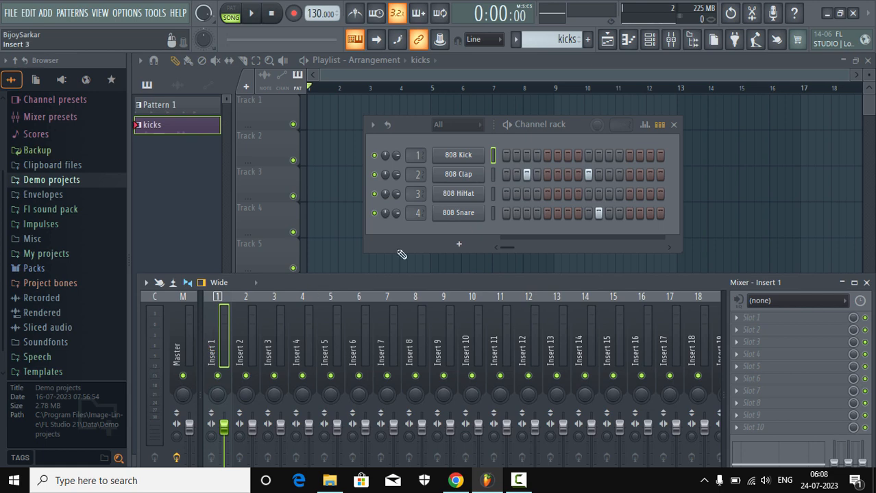
pyautogui.click(469, 156)
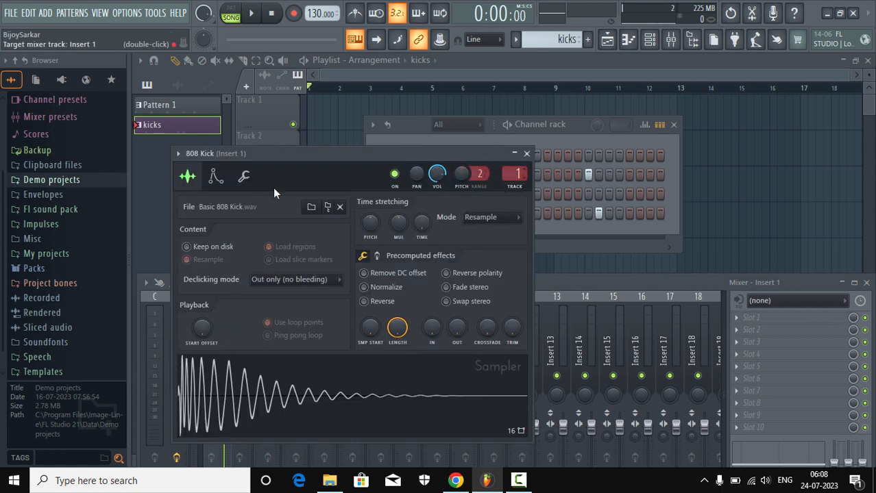
pyautogui.click(527, 153)
pyautogui.click(461, 175)
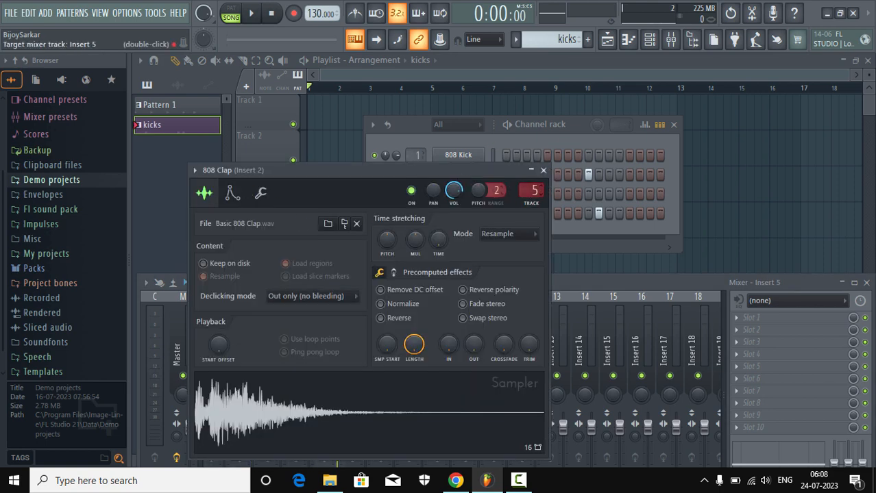
pyautogui.moveTo(534, 191); pyautogui.dragTo(534, 186)
pyautogui.moveTo(473, 170); pyautogui.dragTo(783, 97)
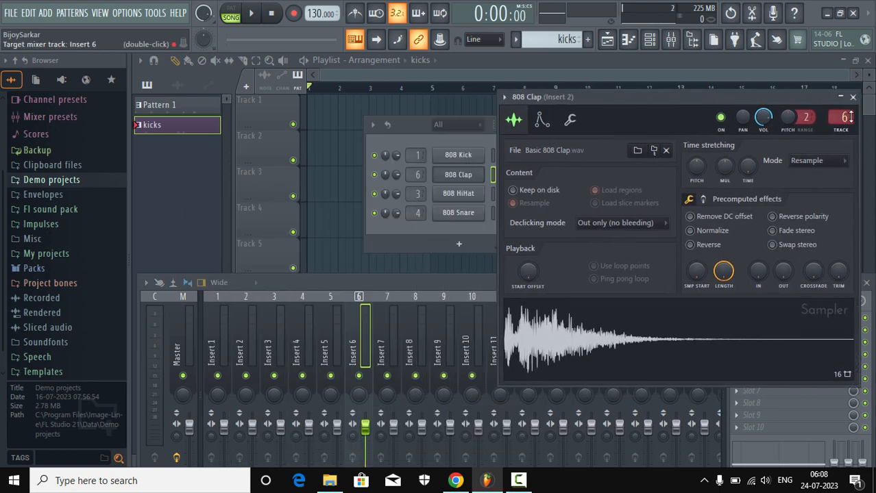
pyautogui.moveTo(848, 117); pyautogui.dragTo(848, 124)
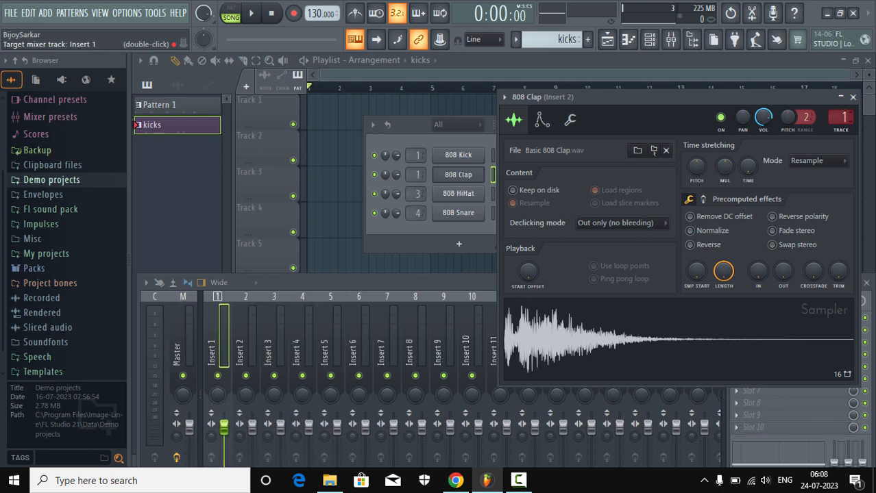
pyautogui.click(852, 96)
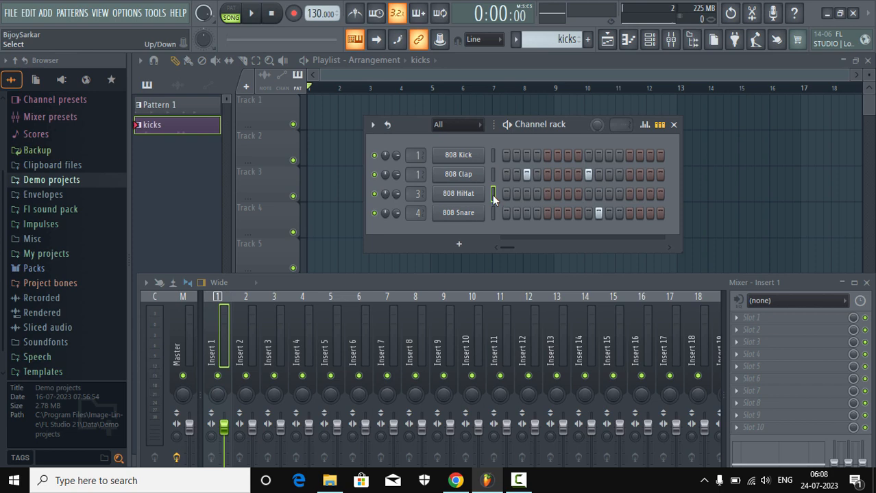
# Route the selected 808 HiHat channel to mixer track Insert 1 using the track's channel routing
pyautogui.rightClick(222, 337)
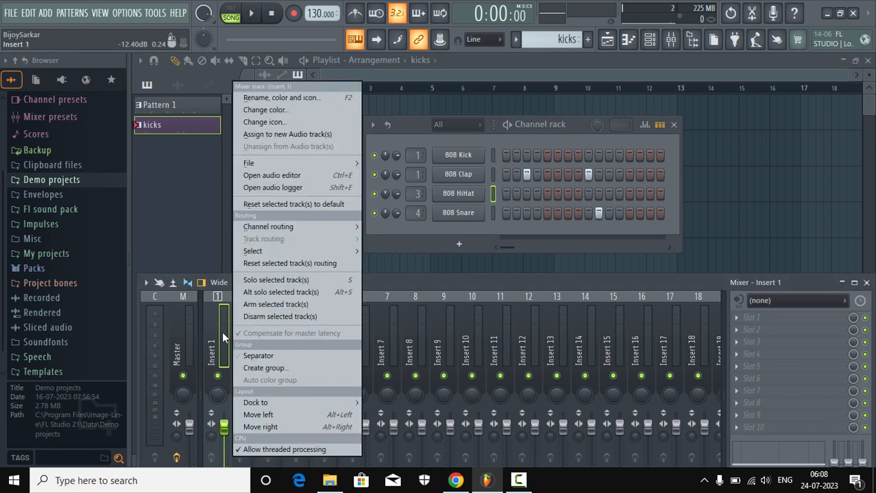
pyautogui.moveTo(291, 234)
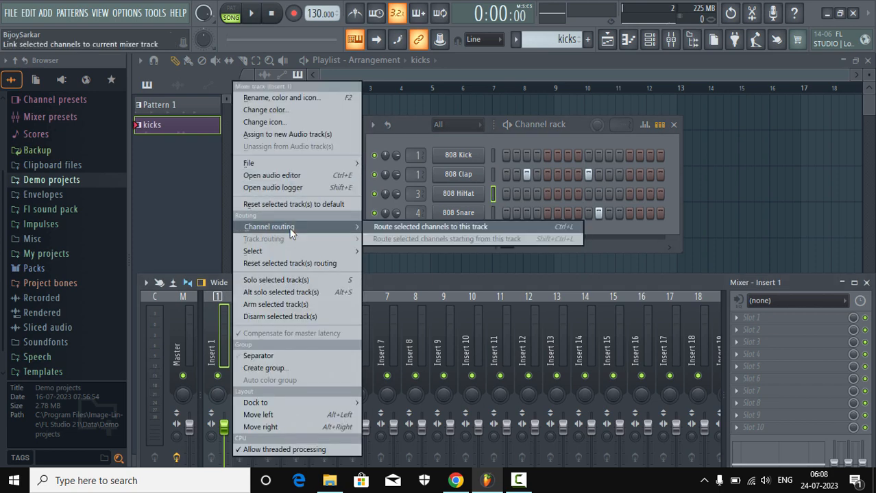
pyautogui.click(424, 227)
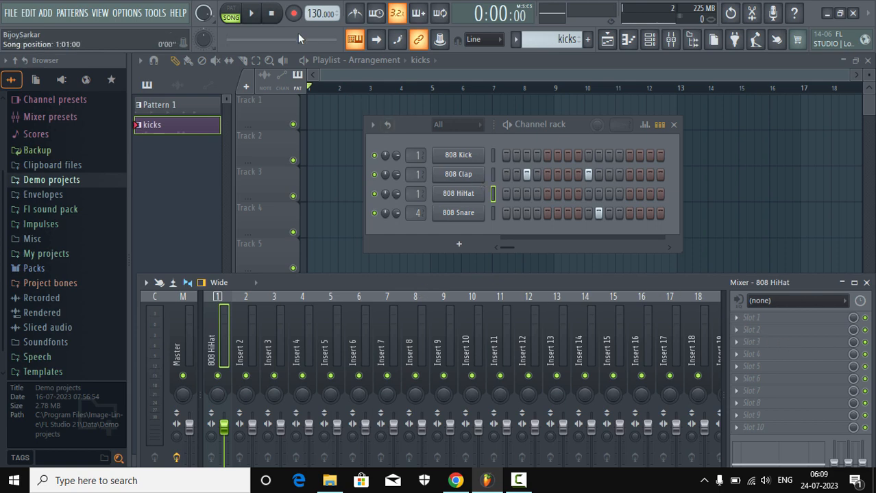
# Play the kicks pattern in pattern mode, clear the 808 Snare's step 10, and stop playback
pyautogui.click(231, 15)
pyautogui.click(252, 15)
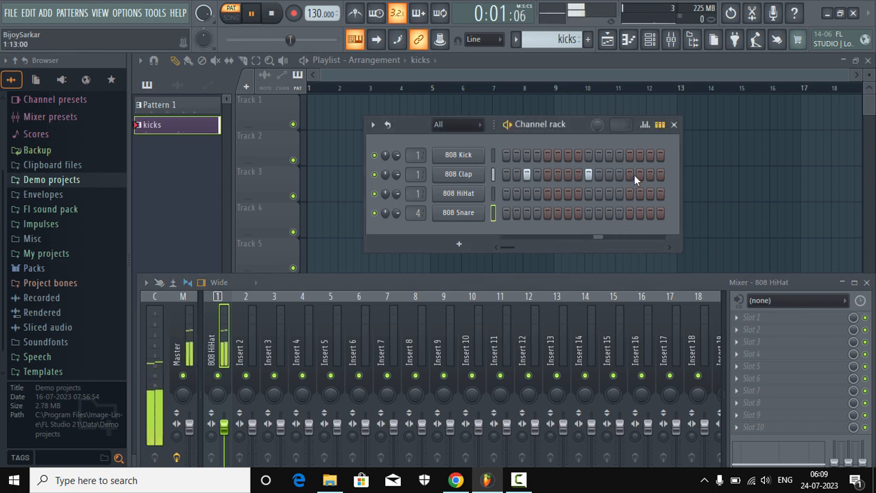
pyautogui.press('space')
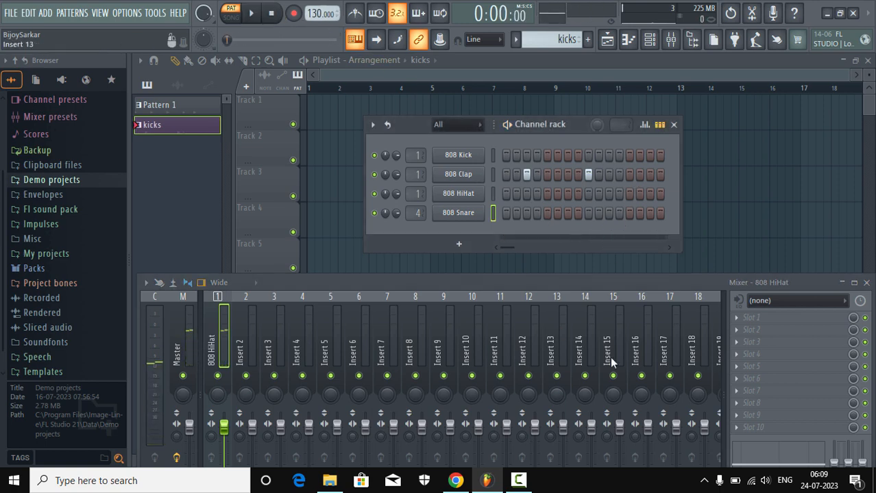
pyautogui.click(739, 319)
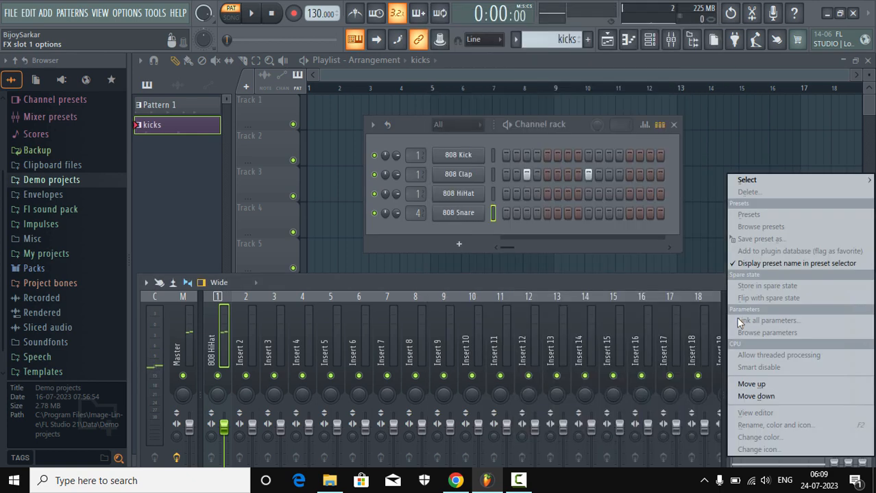
pyautogui.moveTo(744, 185)
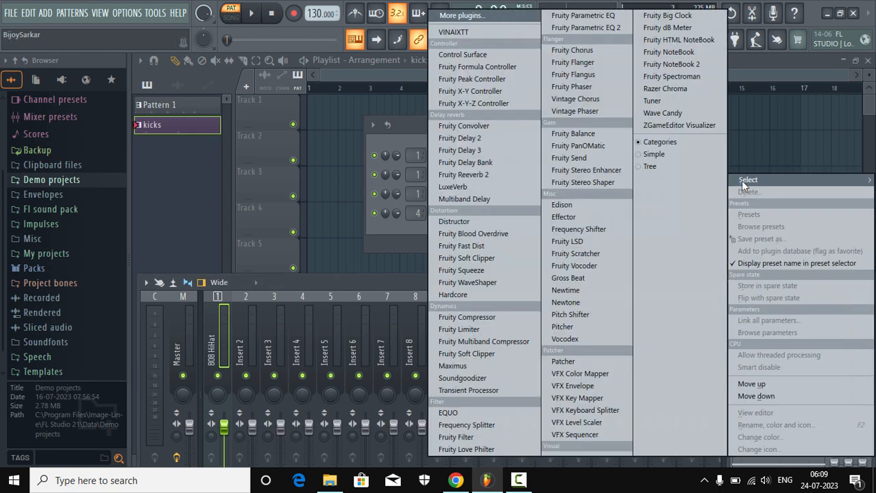
pyautogui.click(407, 282)
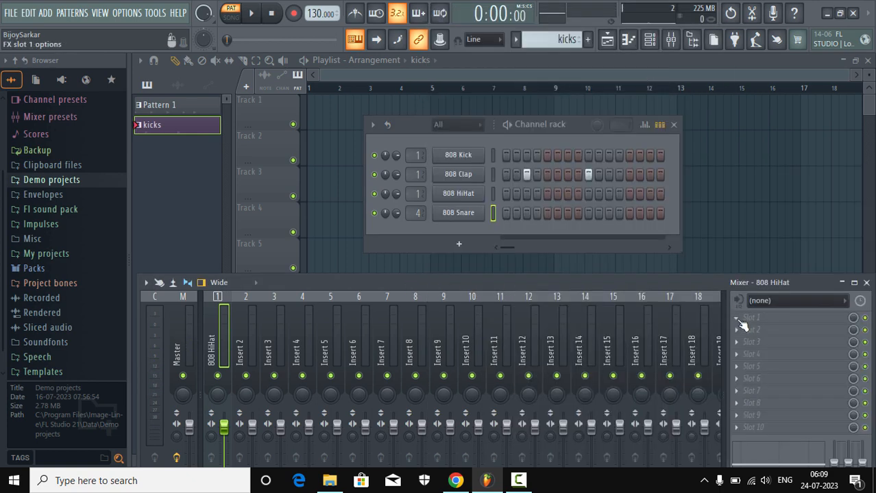
# Load Fruity Reeverb 2 into effect slot 1 of the 808 HiHat mixer track and move its window above the mixer
pyautogui.click(738, 320)
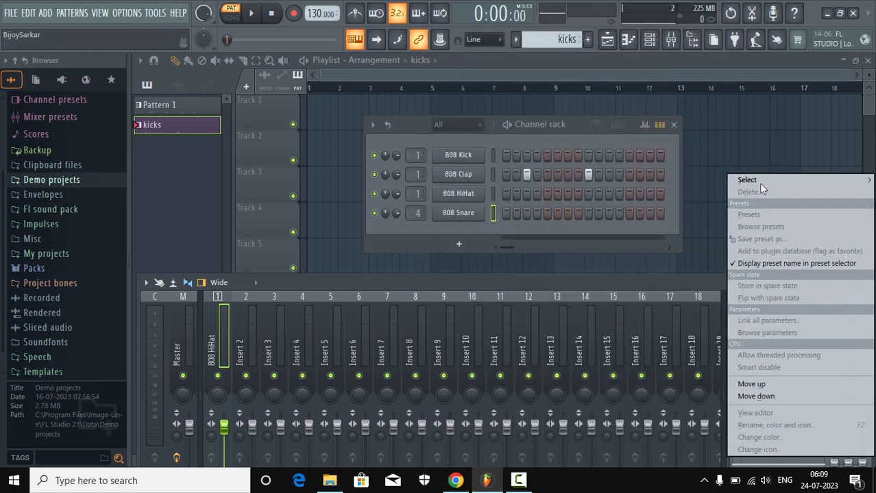
pyautogui.moveTo(758, 182)
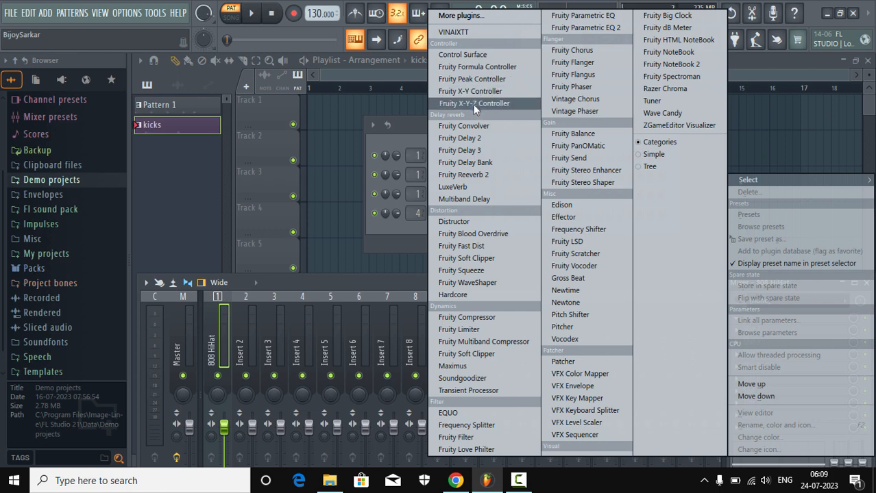
pyautogui.click(474, 176)
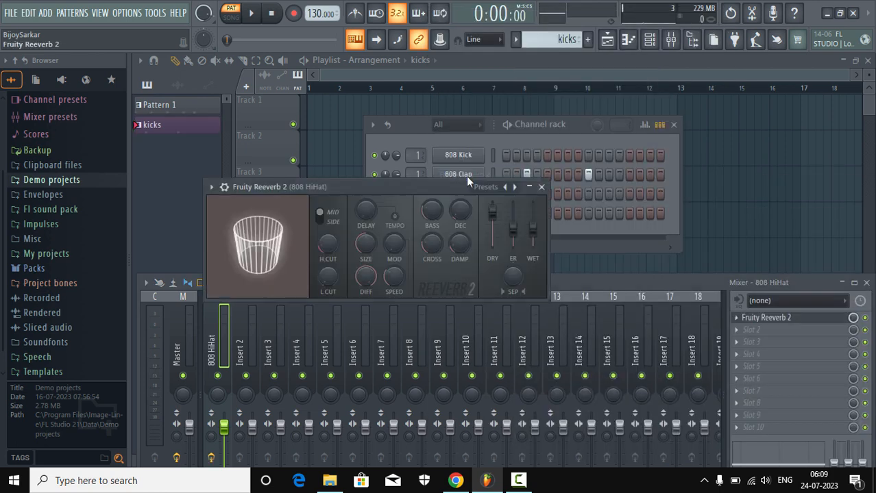
pyautogui.moveTo(425, 187); pyautogui.dragTo(655, 125)
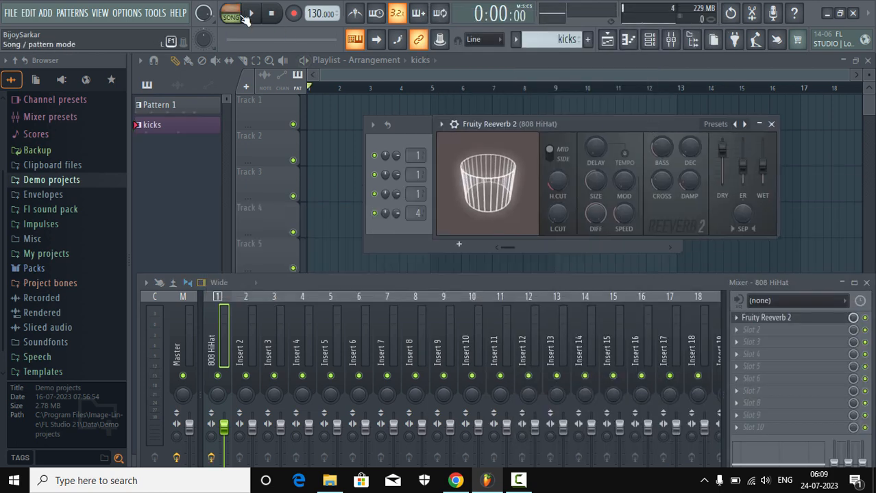
# Play the kicks pattern, raise the WET level in Fruity Reeverb 2, and pause playback
pyautogui.click(253, 15)
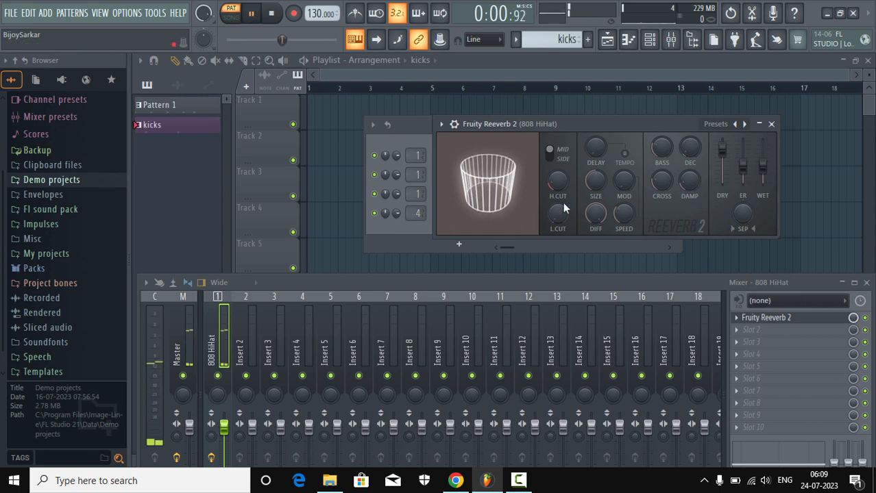
pyautogui.moveTo(764, 173)
pyautogui.mouseDown()
pyautogui.moveTo(762, 145)
pyautogui.moveTo(762, 156)
pyautogui.mouseUp()
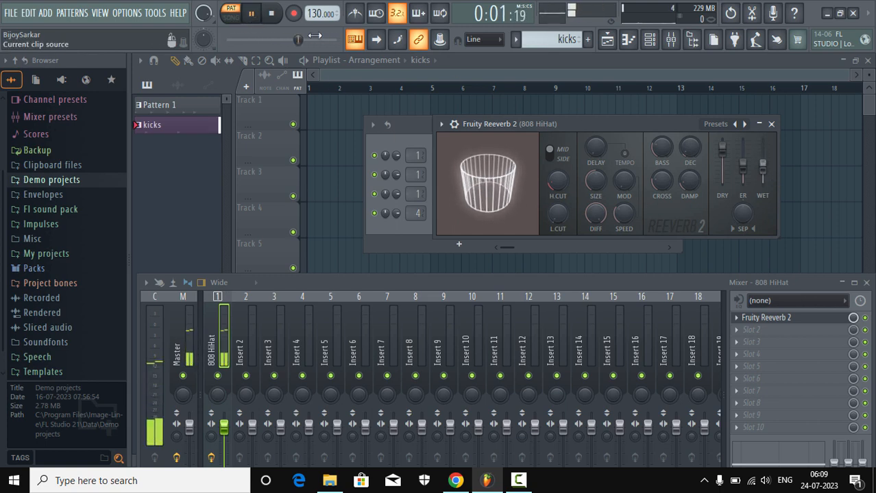
pyautogui.click(251, 13)
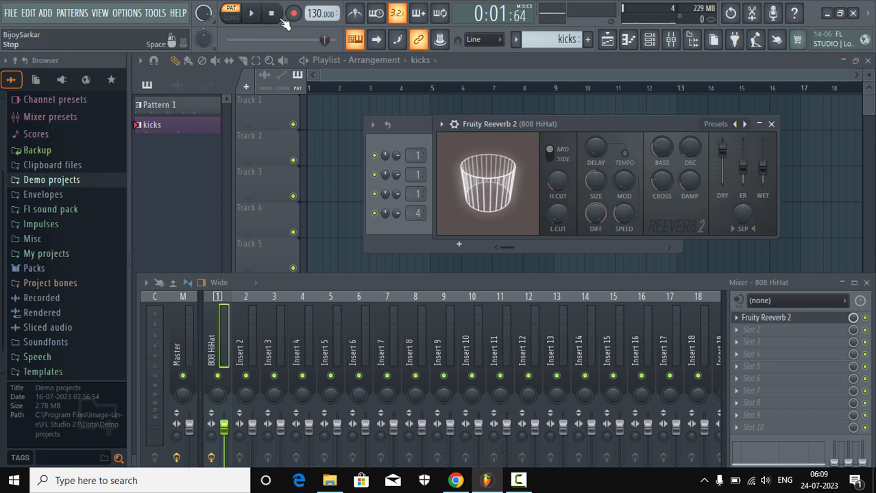
# Apply the Drum Room preset in Fruity Reeverb 2 and play the kicks pattern to hear it
pyautogui.click(728, 124)
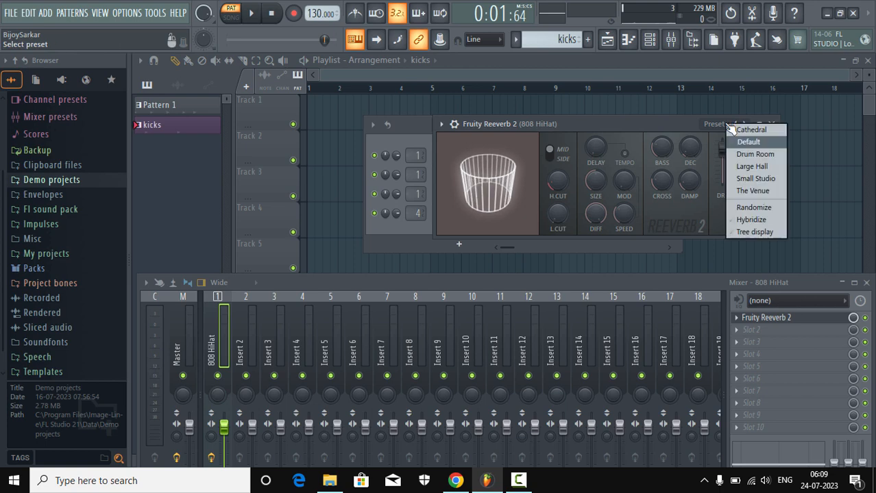
pyautogui.click(752, 154)
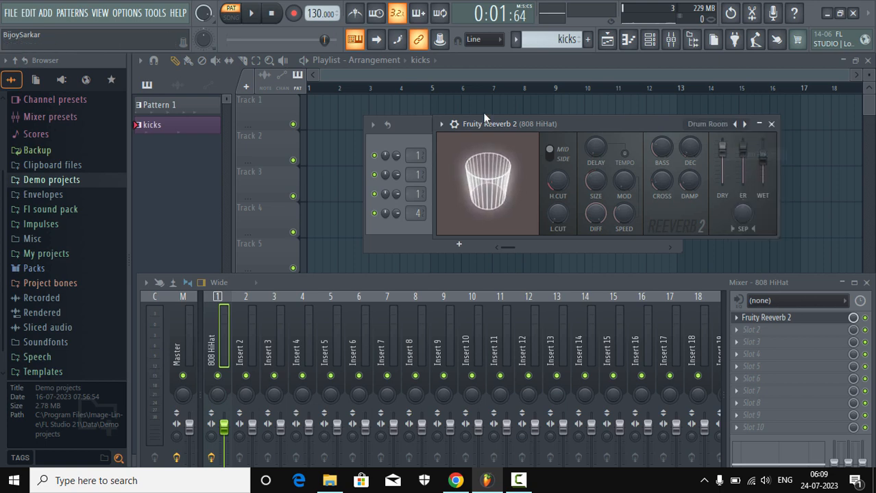
pyautogui.click(251, 13)
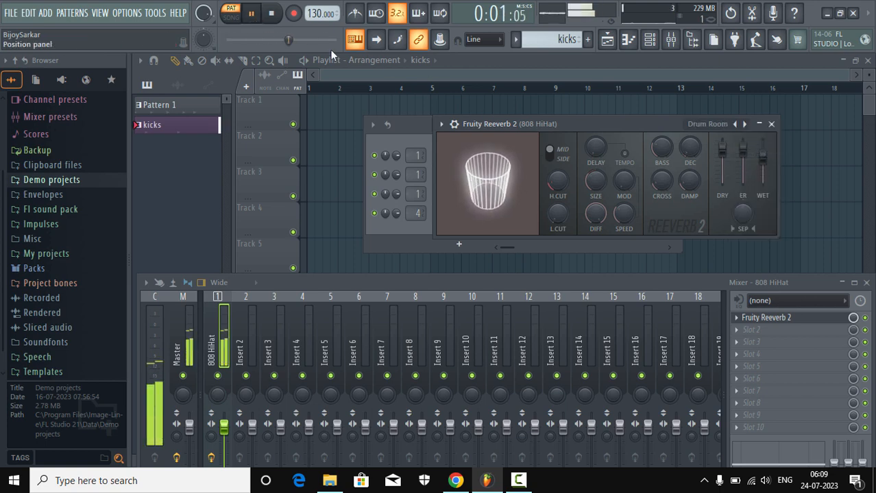
pyautogui.click(251, 13)
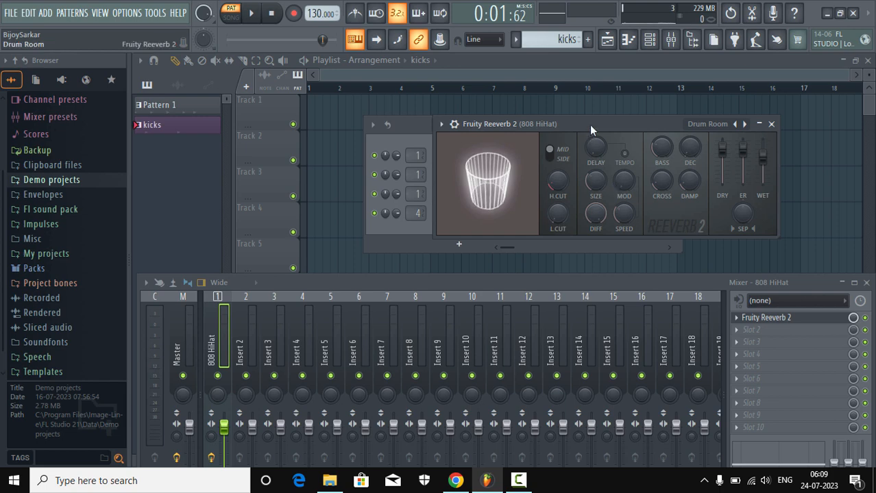
# Close the Fruity Reeverb 2, channel rack and mixer windows, leaving the playlist in view
pyautogui.click(771, 124)
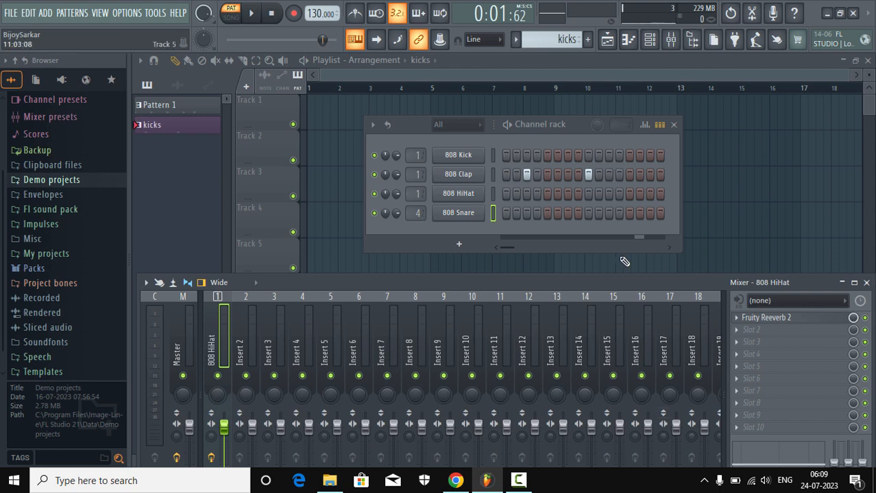
pyautogui.click(674, 125)
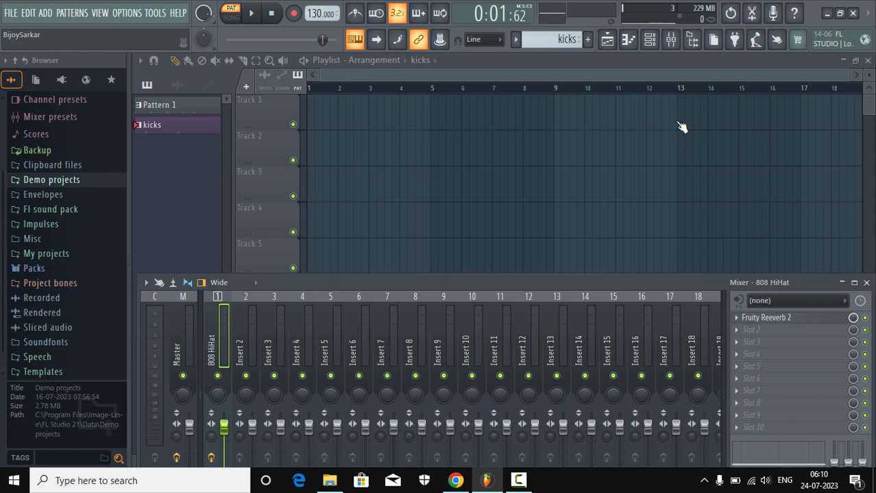
pyautogui.click(867, 283)
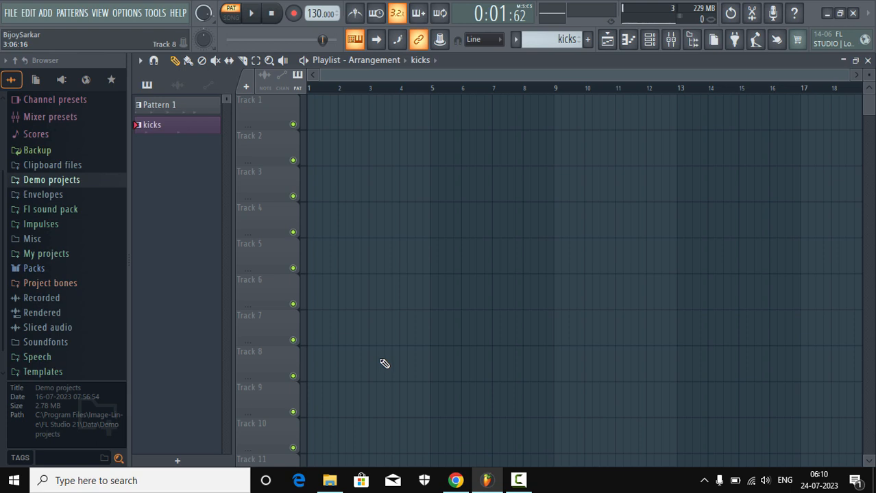
# Restore the playlist from its maximized size and reopen the channel rack
pyautogui.doubleClick(579, 67)
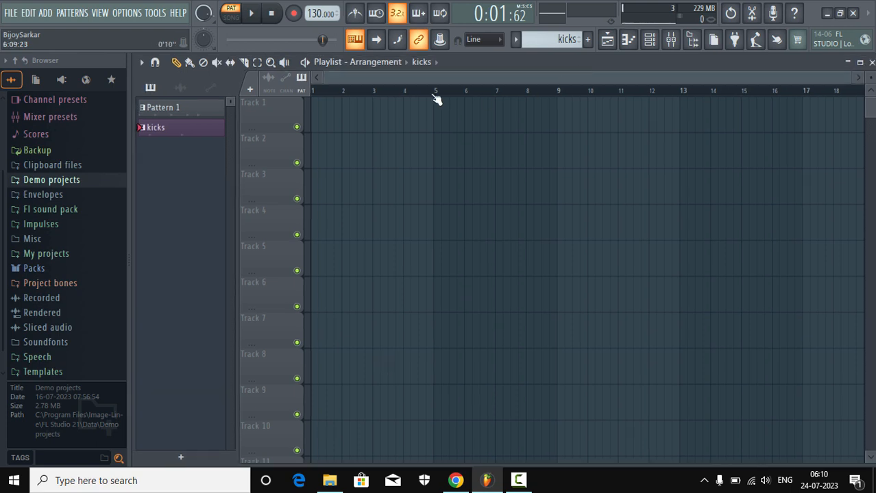
pyautogui.click(649, 39)
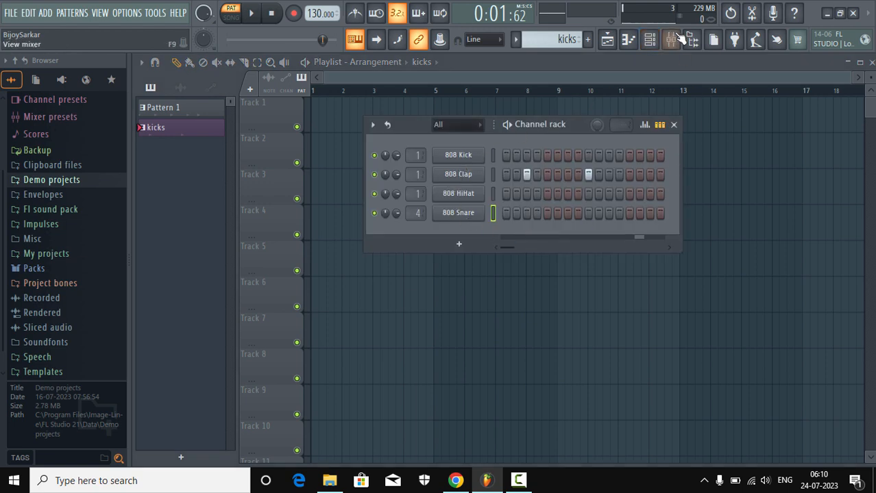